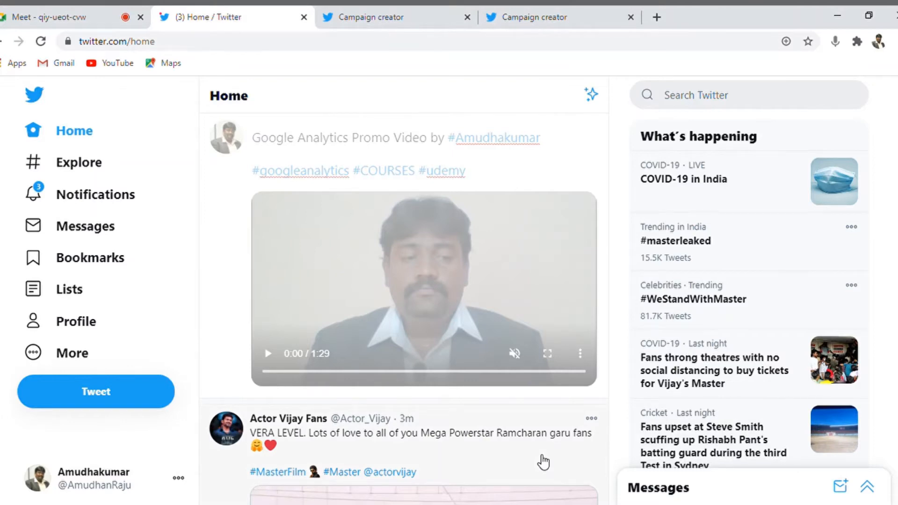
Step: Choose Video views as the campaign objective in the Twitter Ads campaign creator and confirm changing the objective
left_click(543, 19)
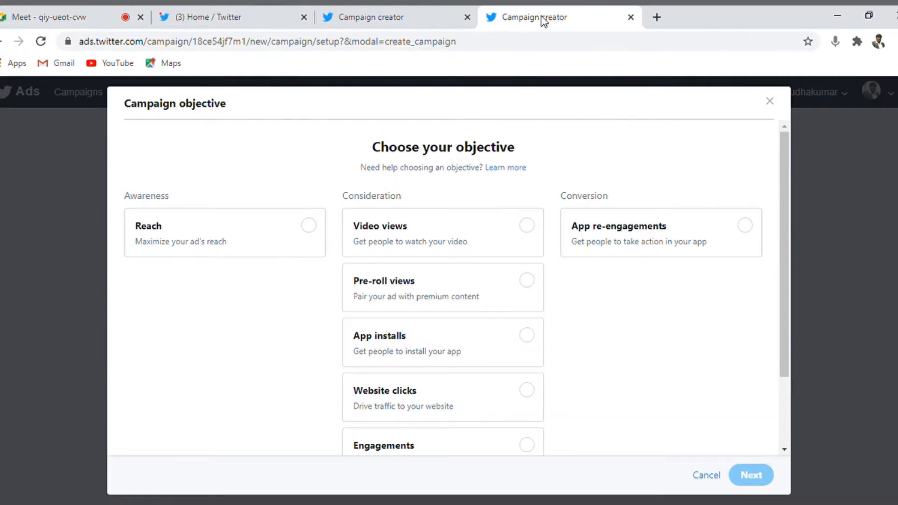
left_click(528, 227)
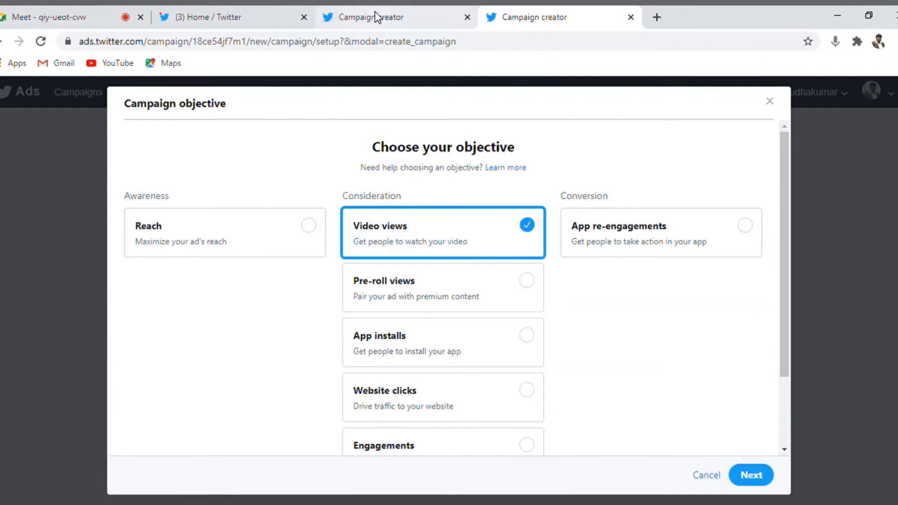
left_click(256, 14)
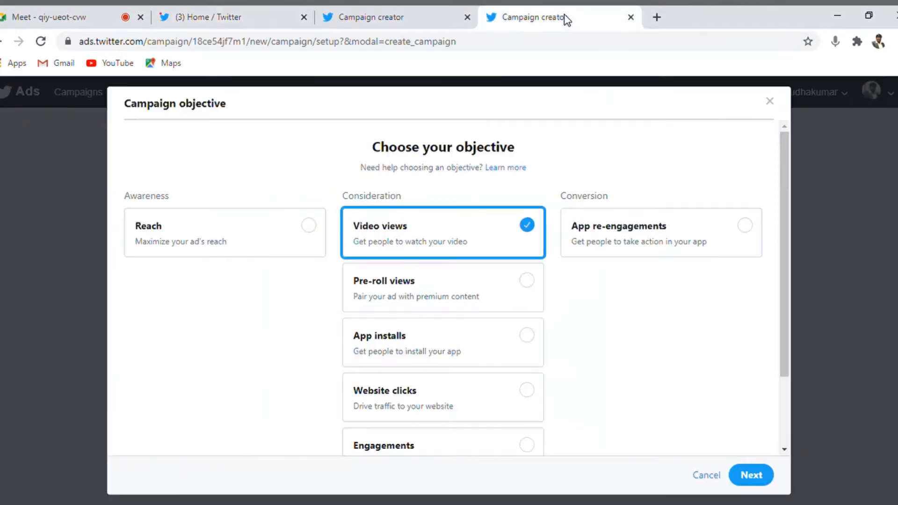
left_click(564, 16)
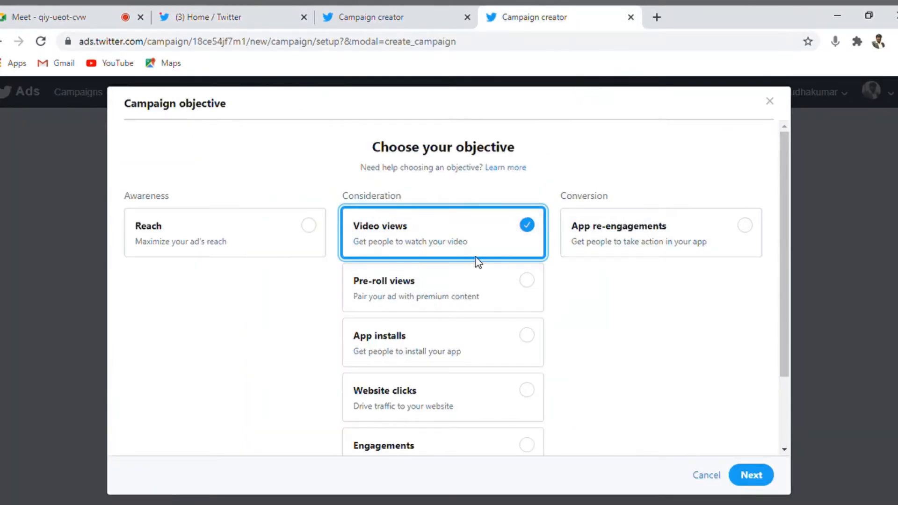
left_click(751, 475)
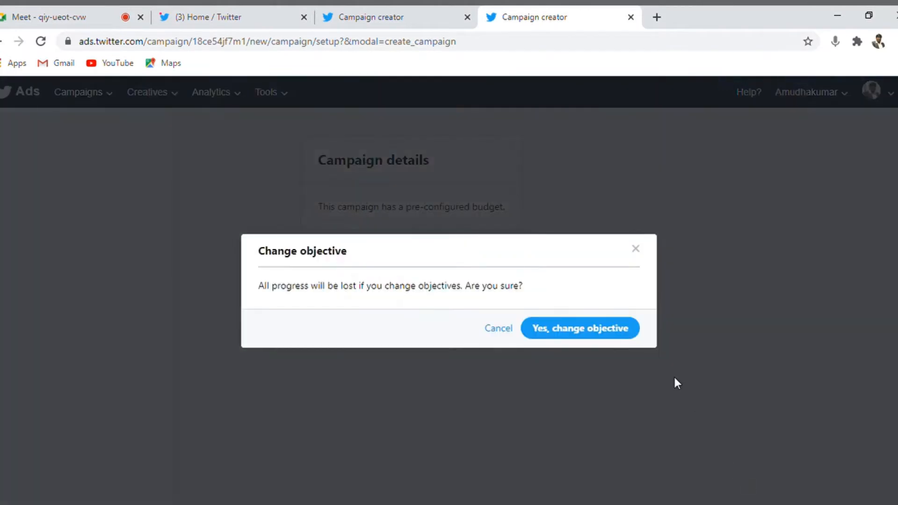
left_click(579, 329)
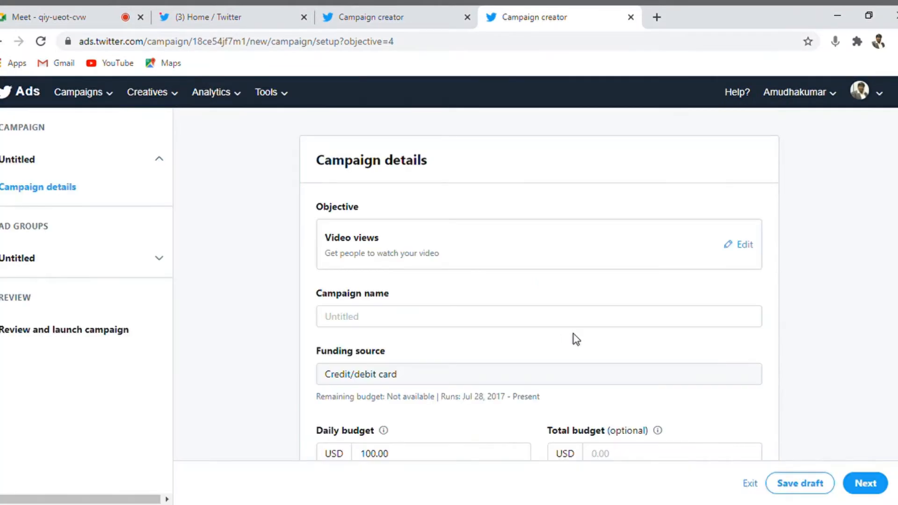
Step: Name the campaign "Analytics Promo Video"
left_click(525, 322)
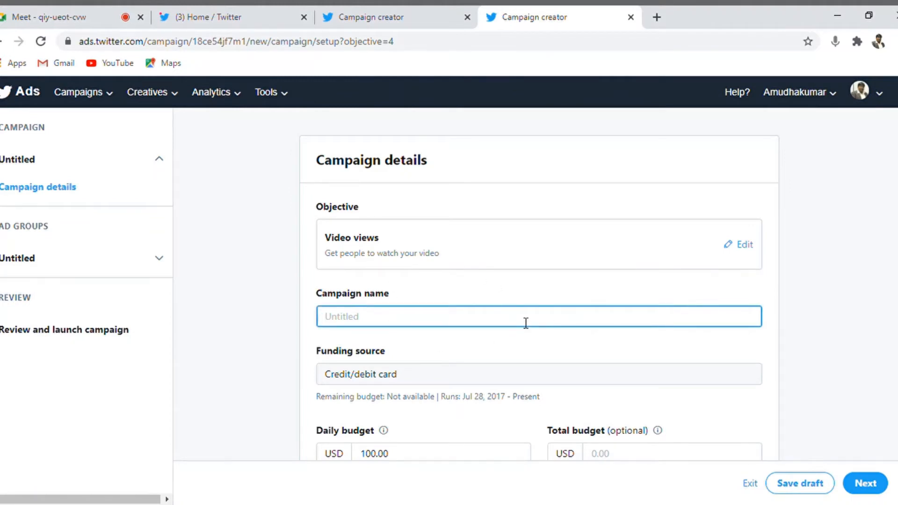
type("Ude")
key("BackSpace")
key("BackSpace")
key("BackSpace")
type("Analytics ")
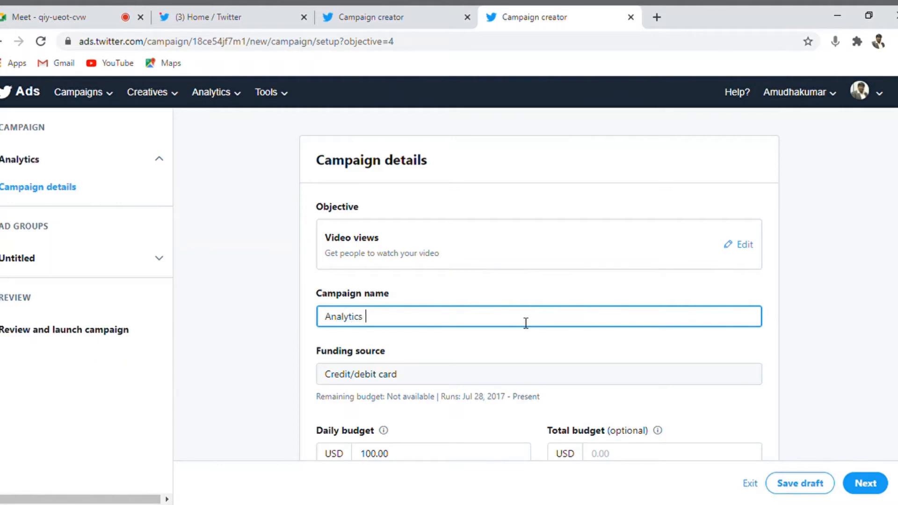
type("Promo Video")
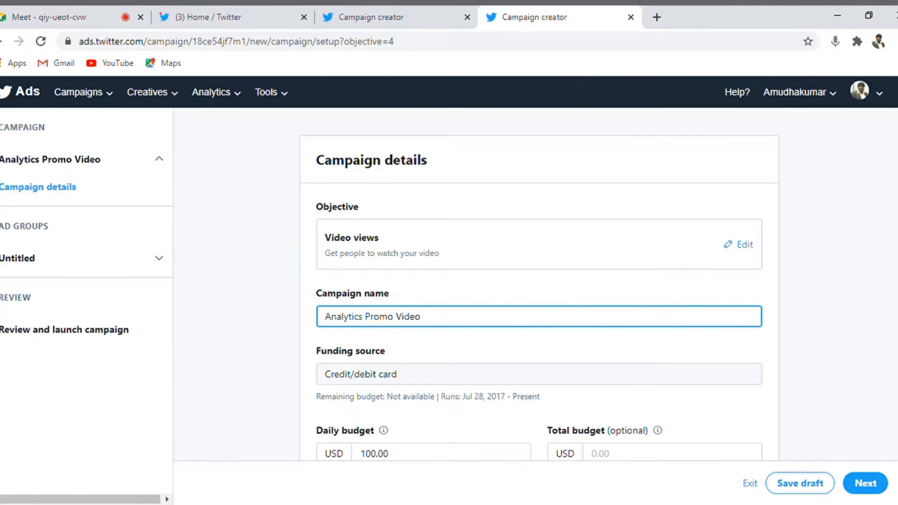
Step: Set the daily budget to USD 10.00, leaving the total budget empty and the campaign without an end time
scroll(538, 290, "down", 3)
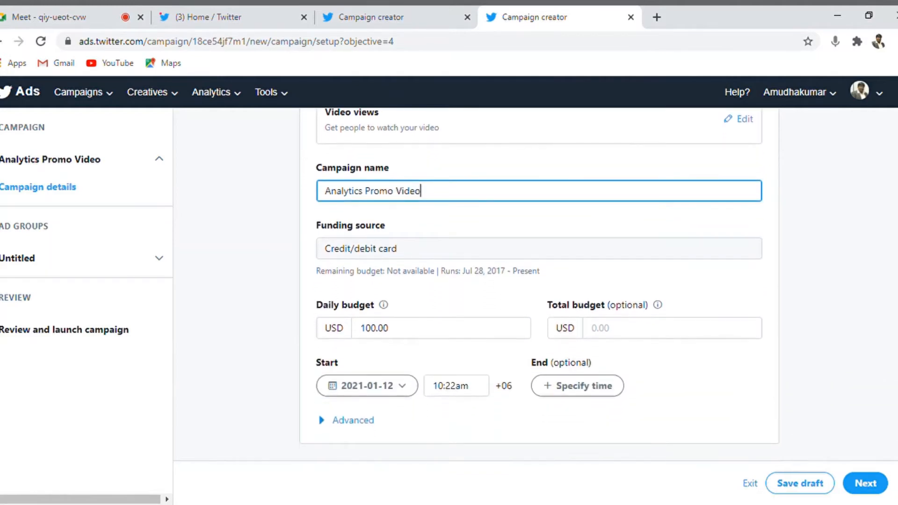
left_click(404, 341)
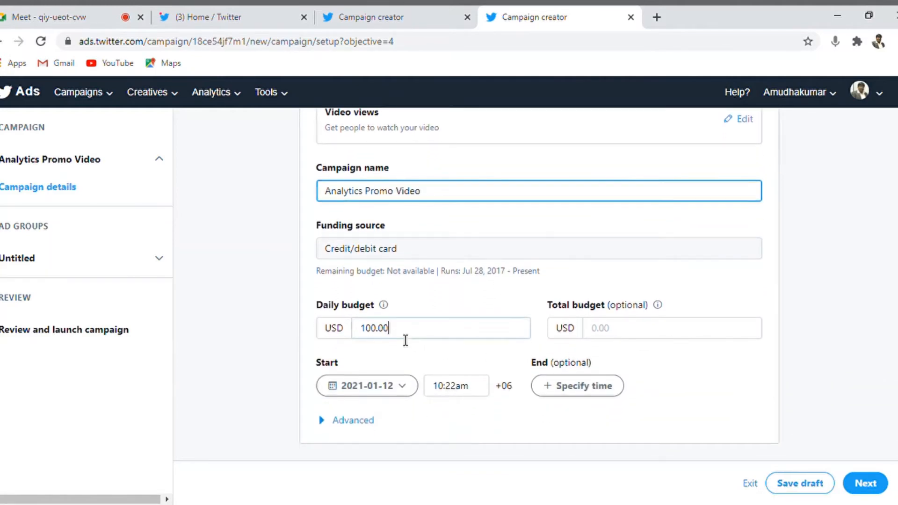
type("100")
key("BackSpace")
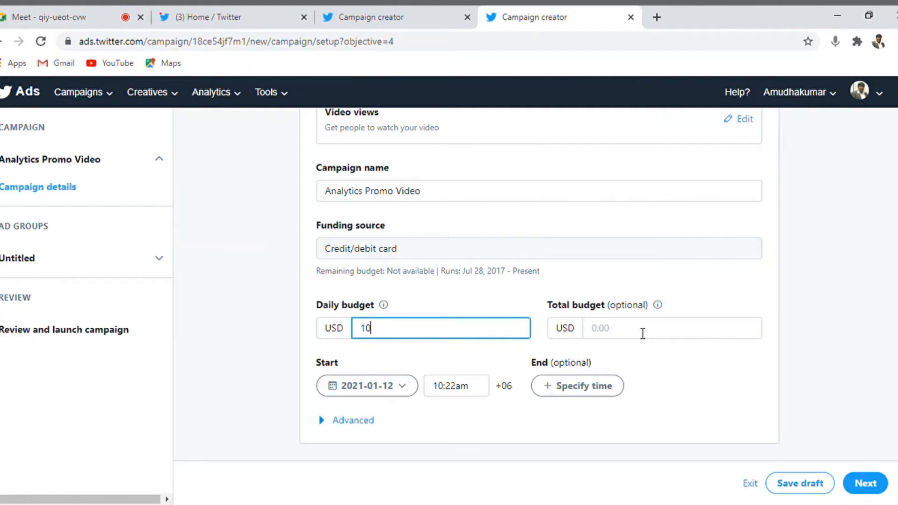
left_click(658, 334)
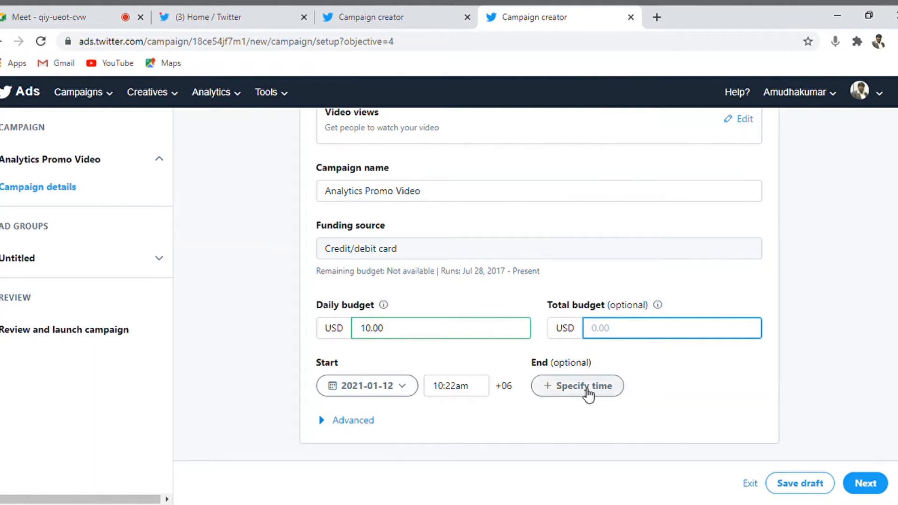
left_click(587, 391)
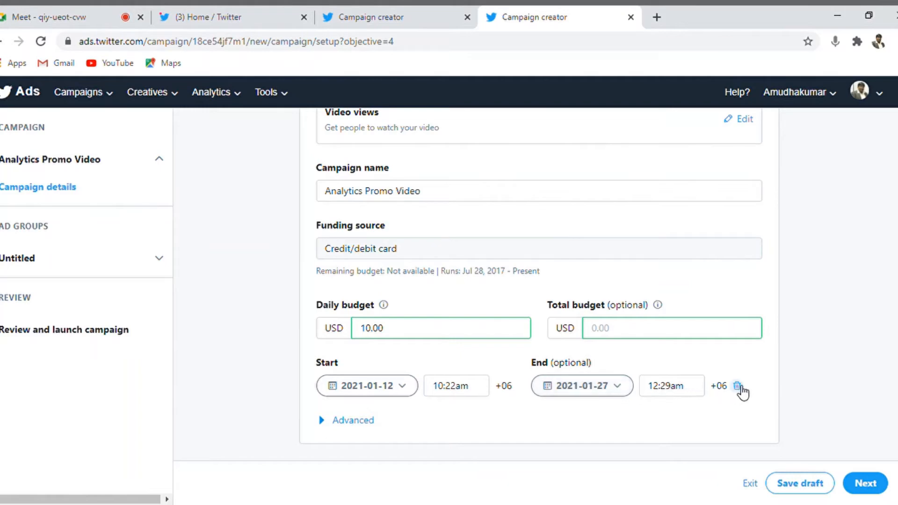
left_click(738, 387)
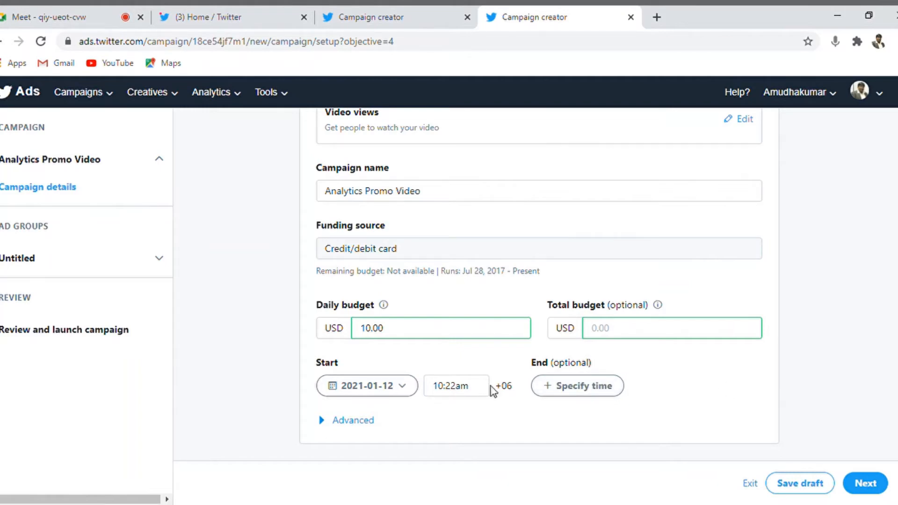
Step: Expand the advanced pacing options, keep Standard pacing, and continue to the ad group details
left_click(334, 422)
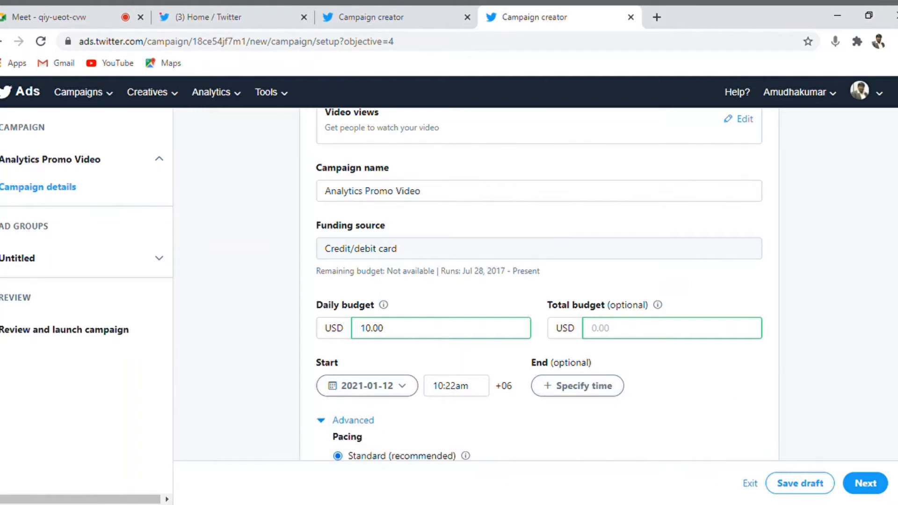
scroll(538, 281, "down", 1)
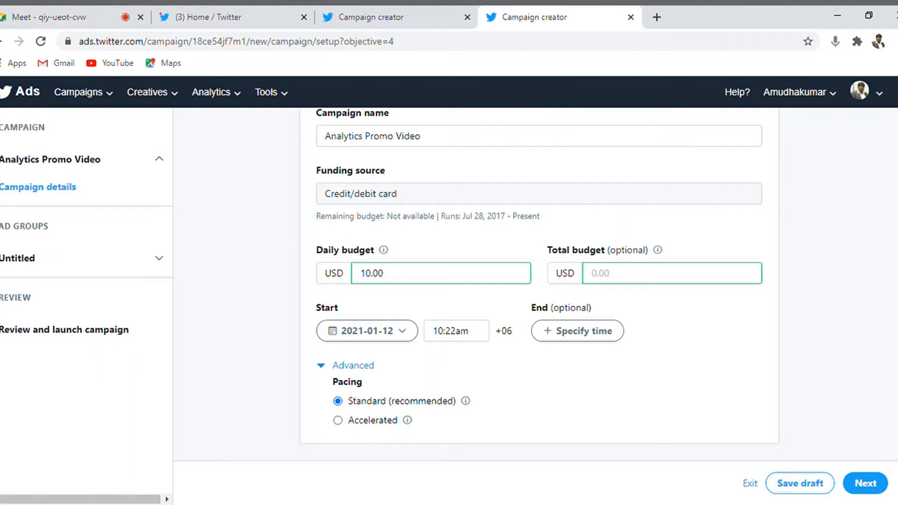
left_click(867, 490)
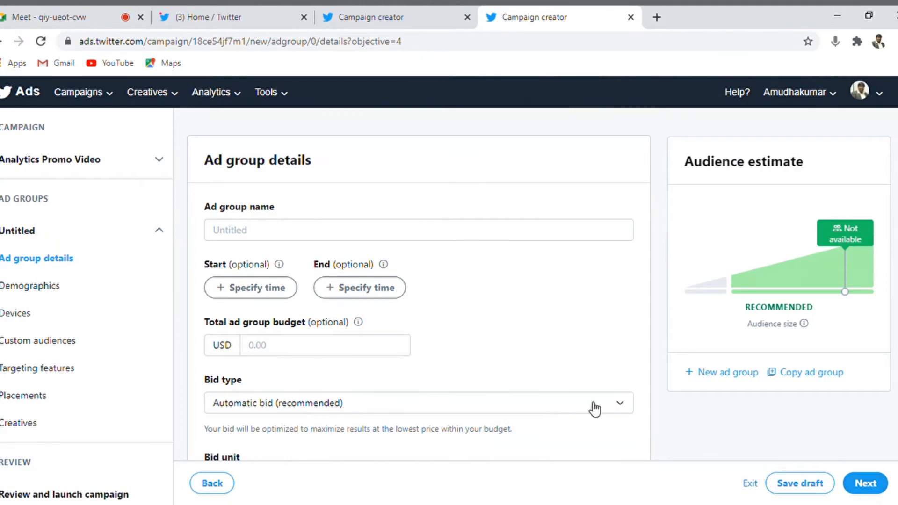
Step: Name the ad group "Analytics Promo"
left_click(394, 230)
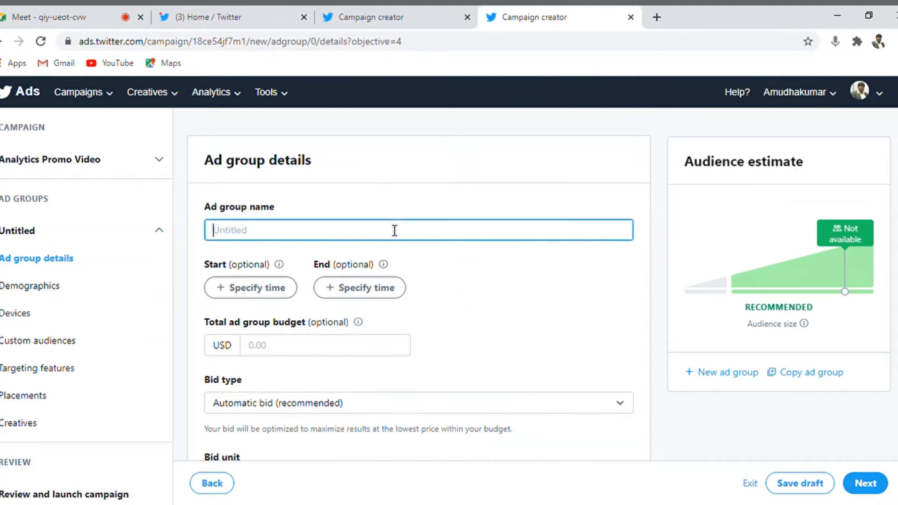
type("A")
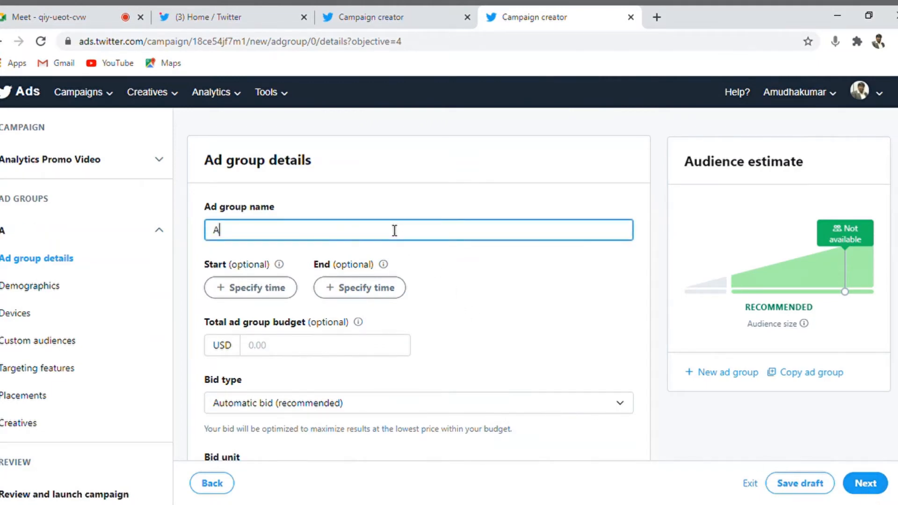
type("nalytics PRomo")
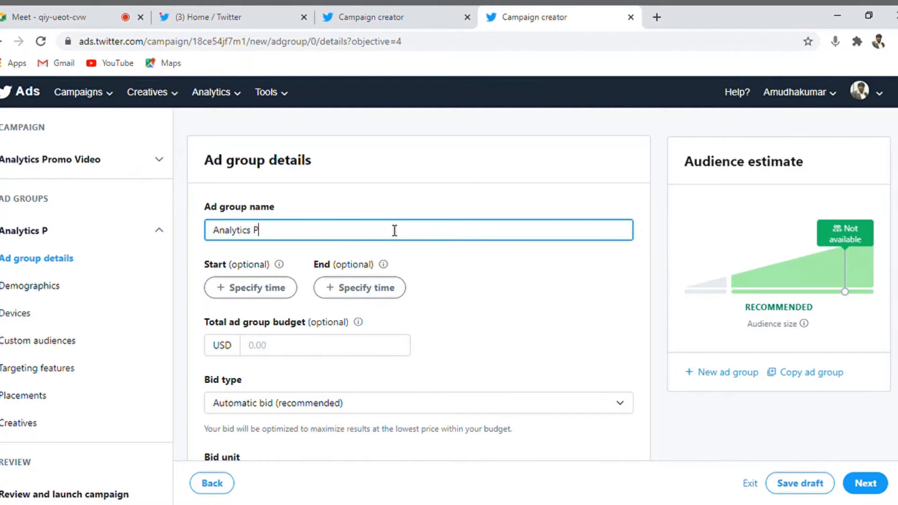
key("BackSpace")
key("BackSpace")
key("BackSpace")
key("BackSpace")
type("romo")
Step: Try the per 6s video view bid unit and switch the ad group back to per video view
scroll(418, 288, "down", 4)
scroll(418, 287, "down", 4)
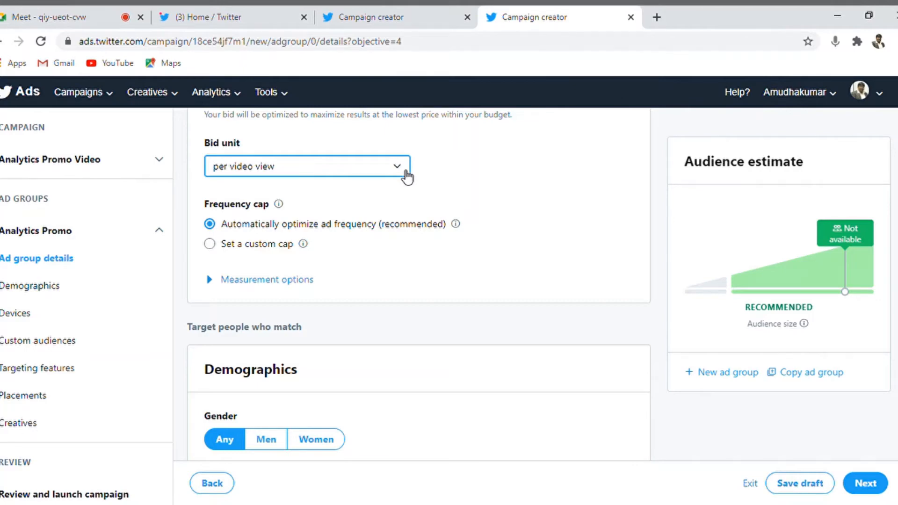
key("Down")
left_click(377, 192)
left_click(360, 216)
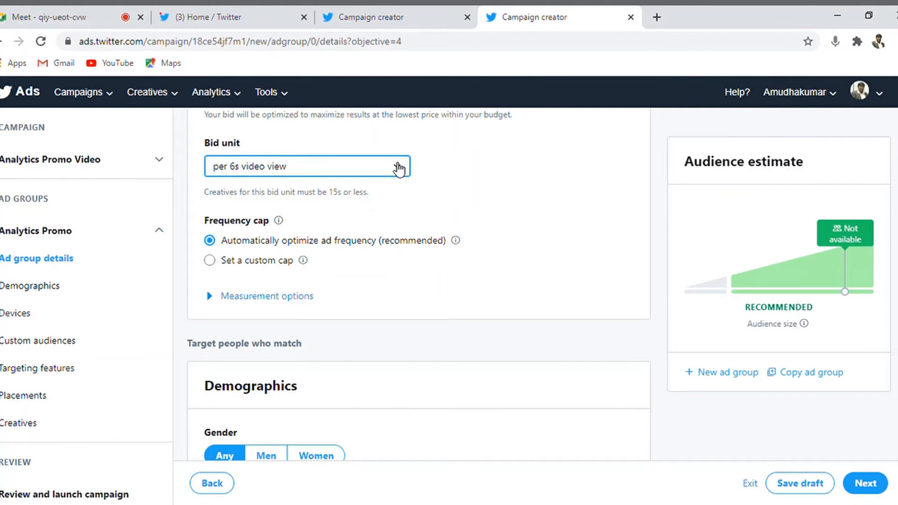
left_click(372, 194)
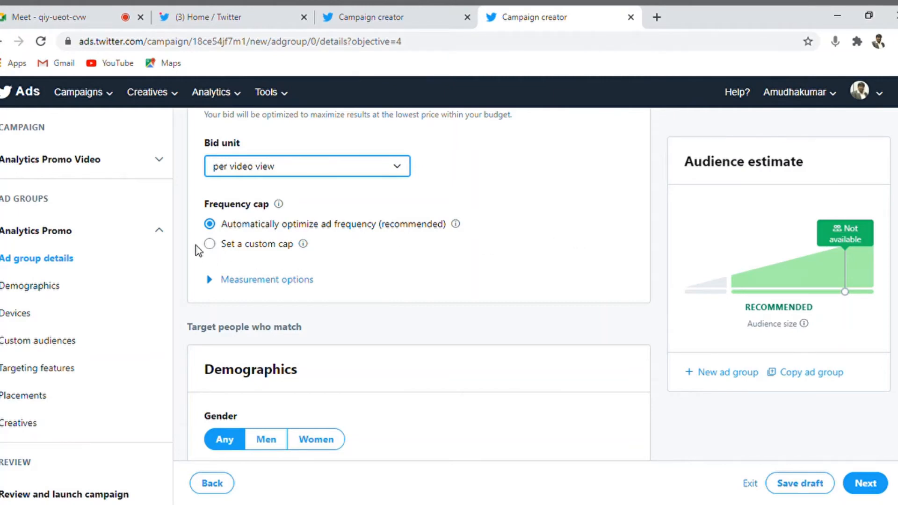
Step: Try the custom frequency cap for the ad group and return to automatically optimized ad frequency
left_click(210, 244)
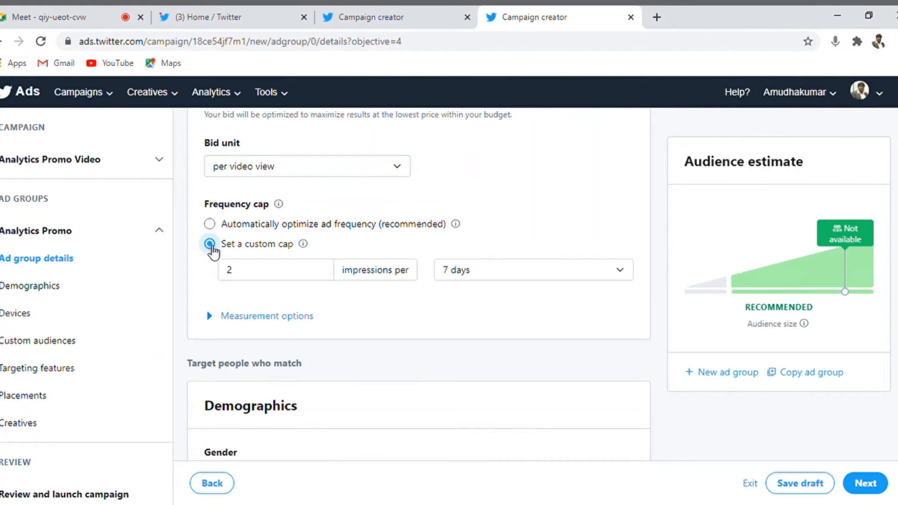
left_click(277, 274)
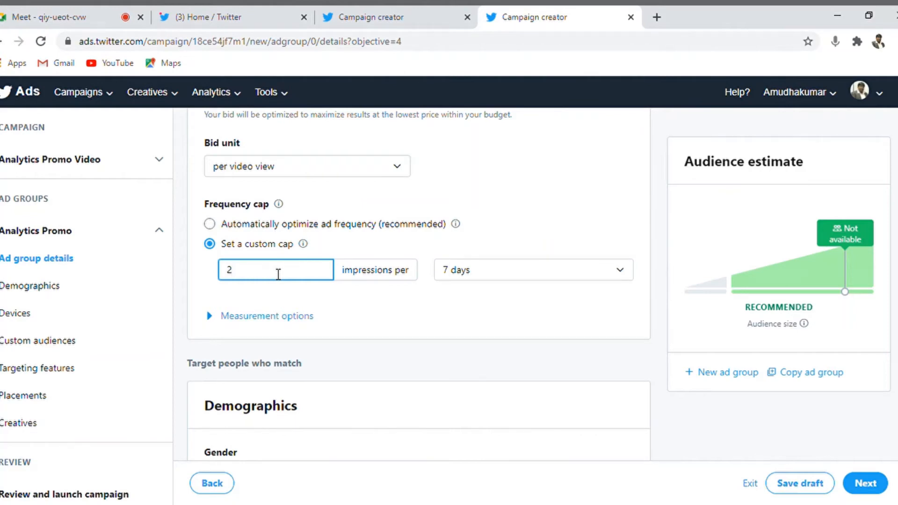
left_click(487, 300)
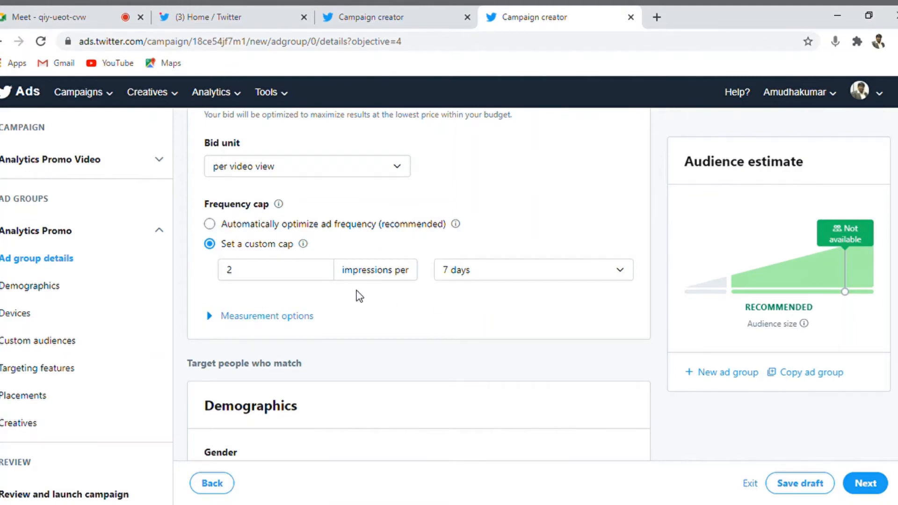
left_click(210, 224)
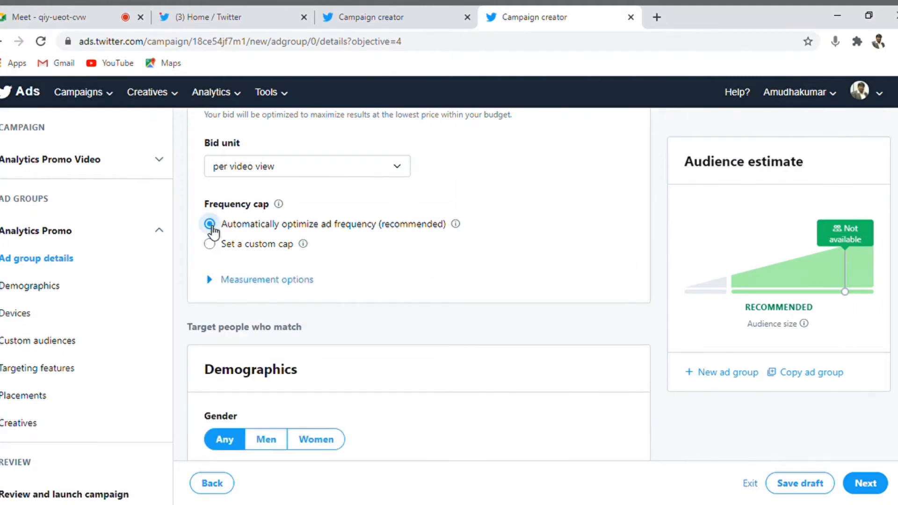
Step: Restrict the ad group's demographics to the age range 18 to 34
scroll(419, 284, "down", 4)
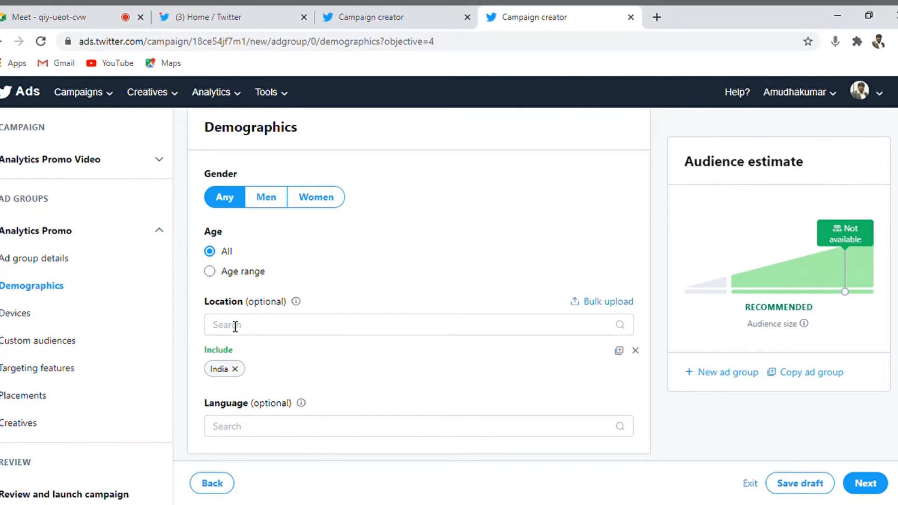
left_click(210, 272)
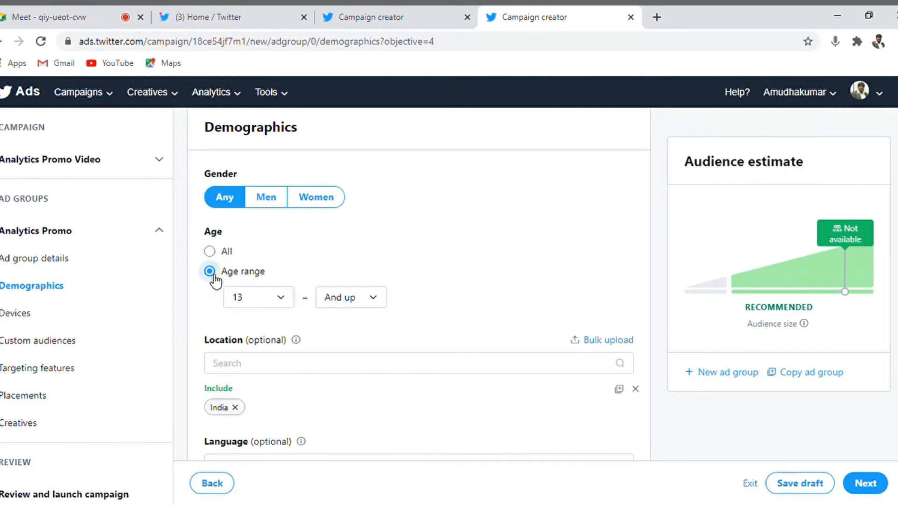
left_click(290, 301)
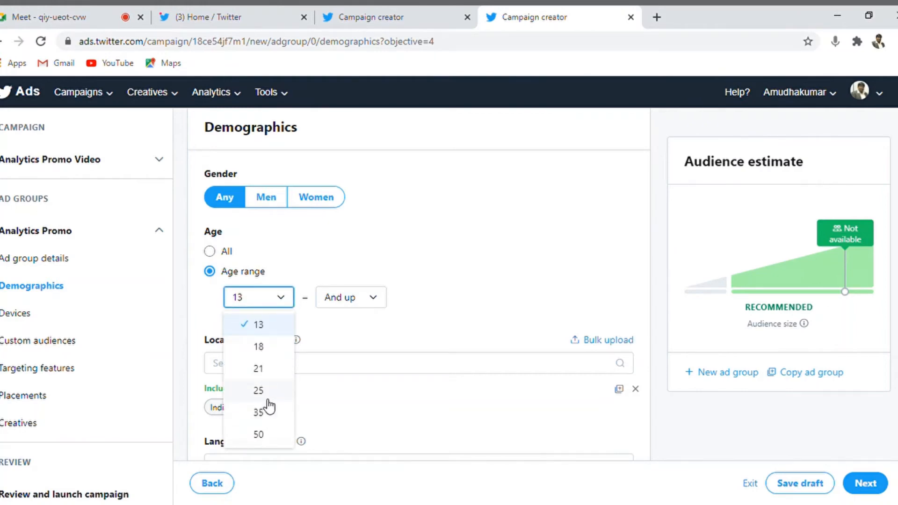
left_click(264, 347)
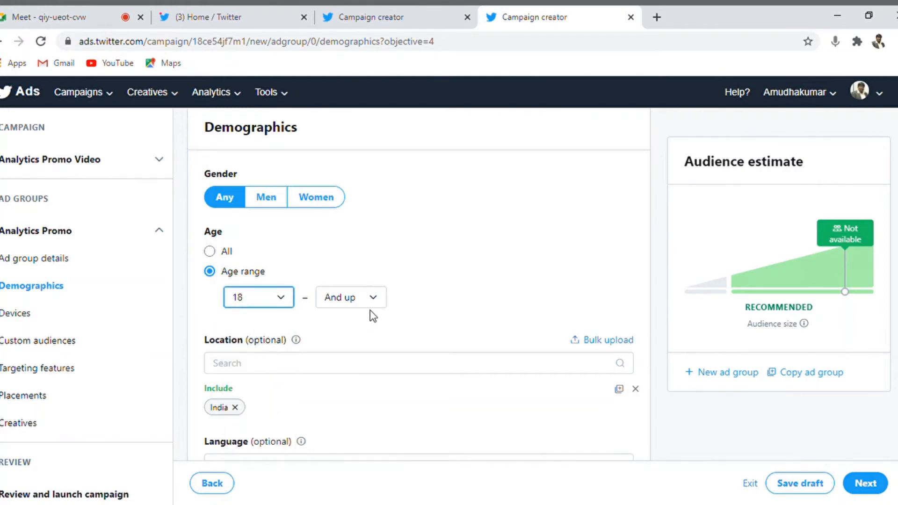
left_click(375, 301)
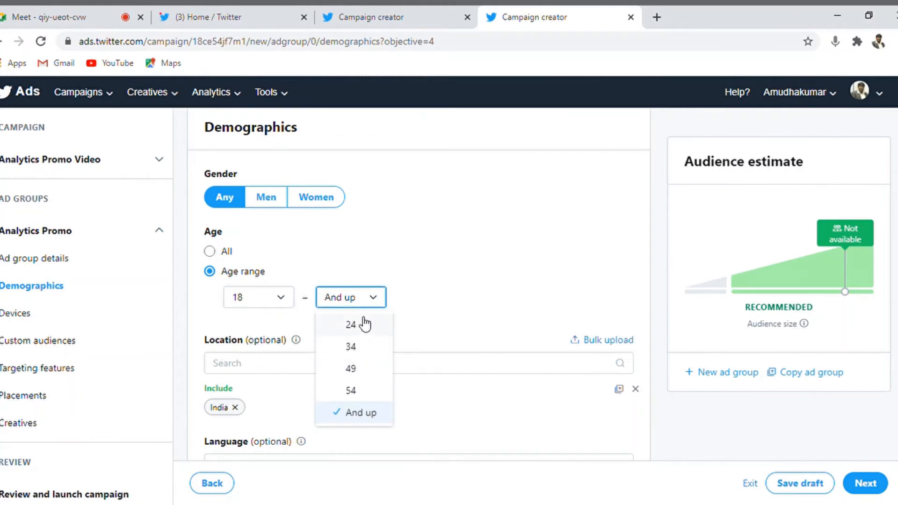
left_click(364, 348)
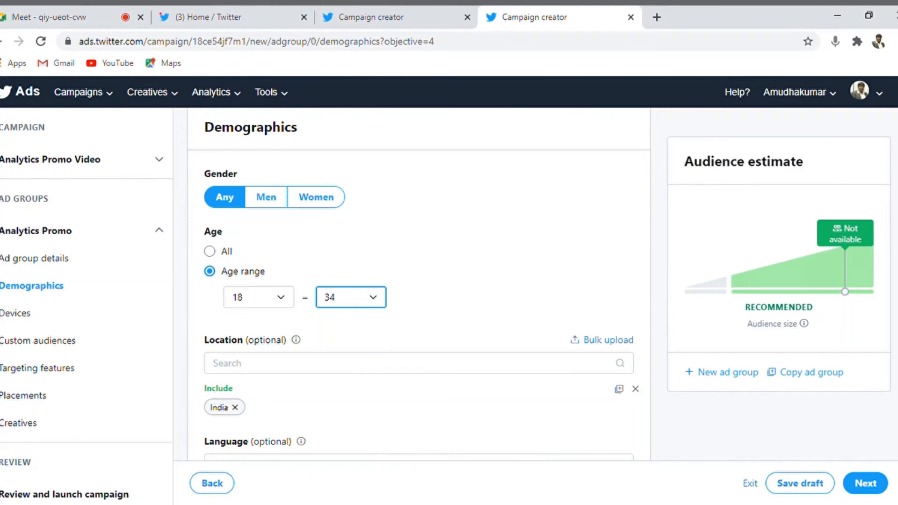
scroll(598, 282, "down", 3)
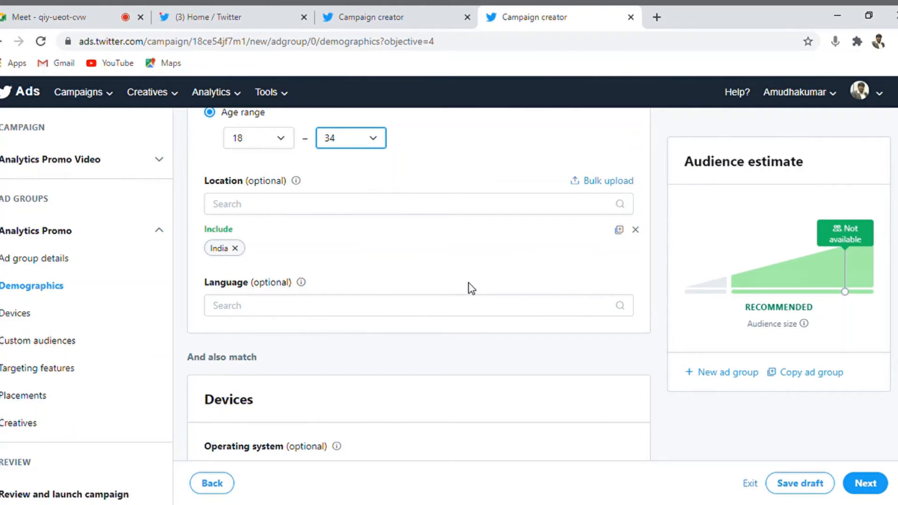
Step: Remove India from the ad group's locations and try location searches for "All Coun", "World" and "India"
left_click(235, 248)
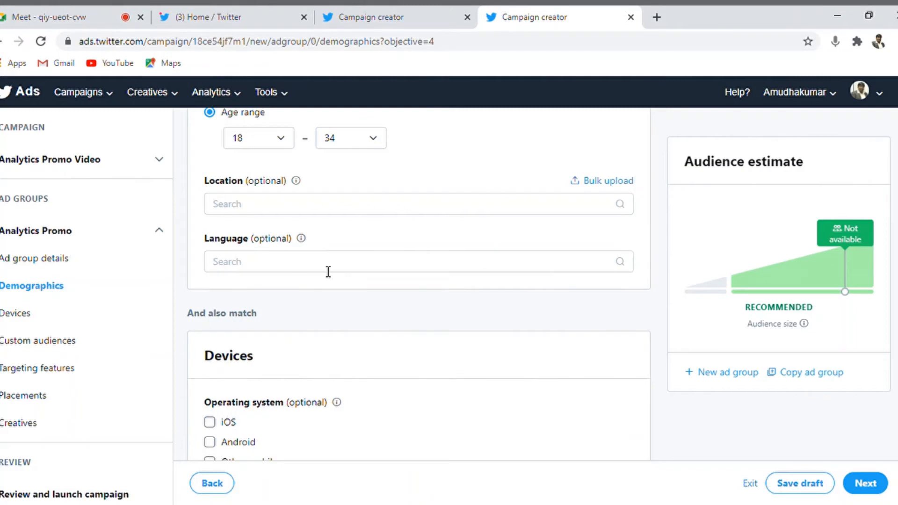
left_click(307, 209)
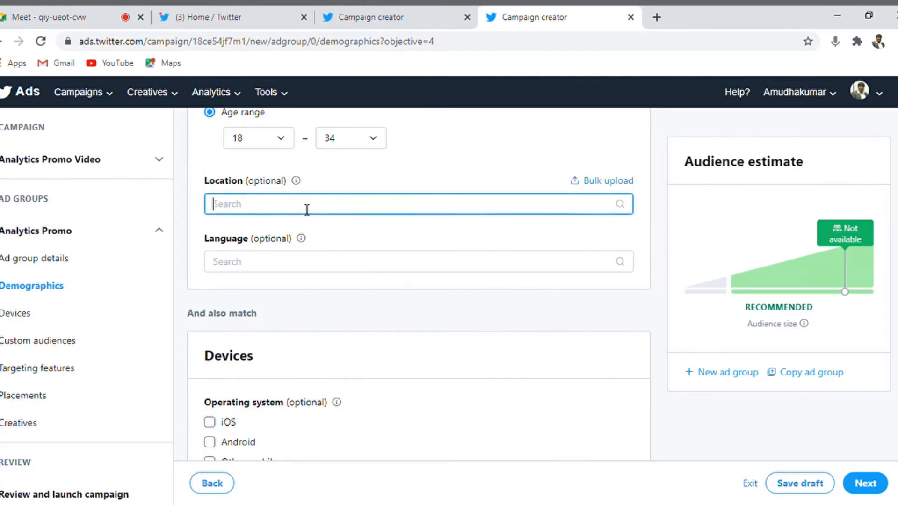
type("All ")
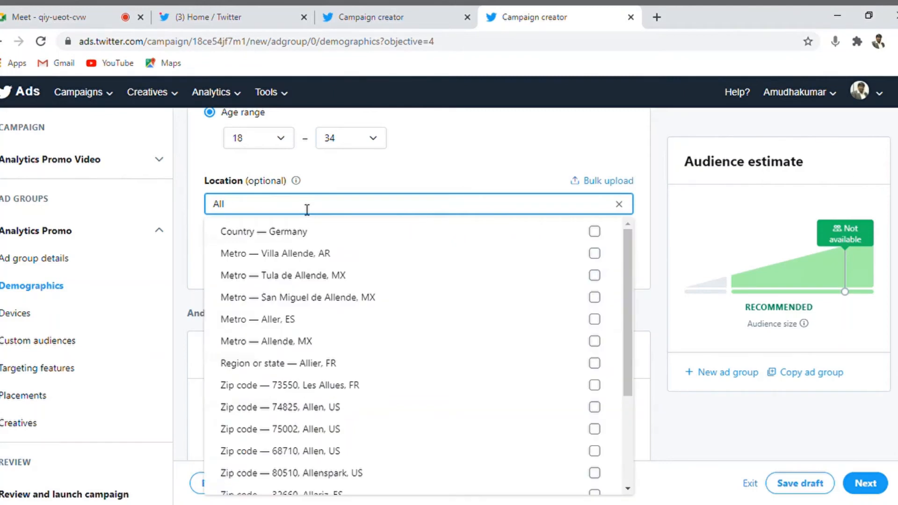
type("Coun")
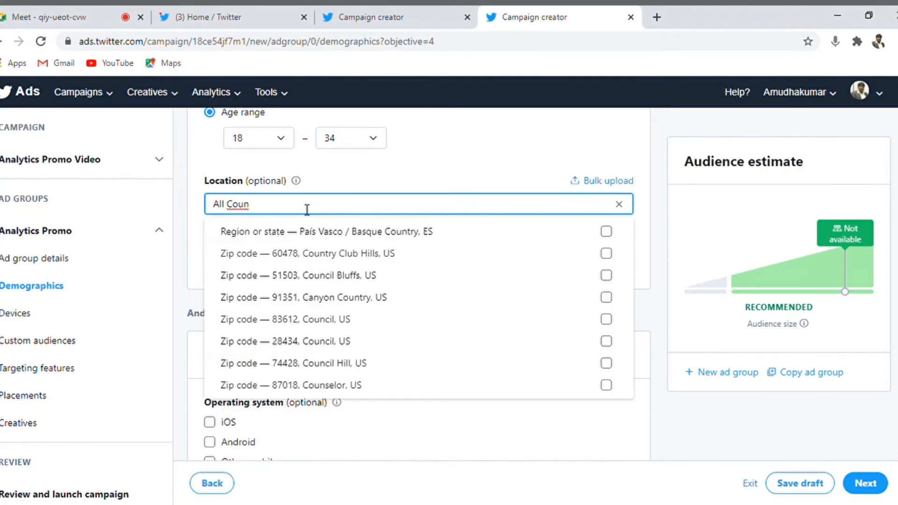
key("ctrl+a")
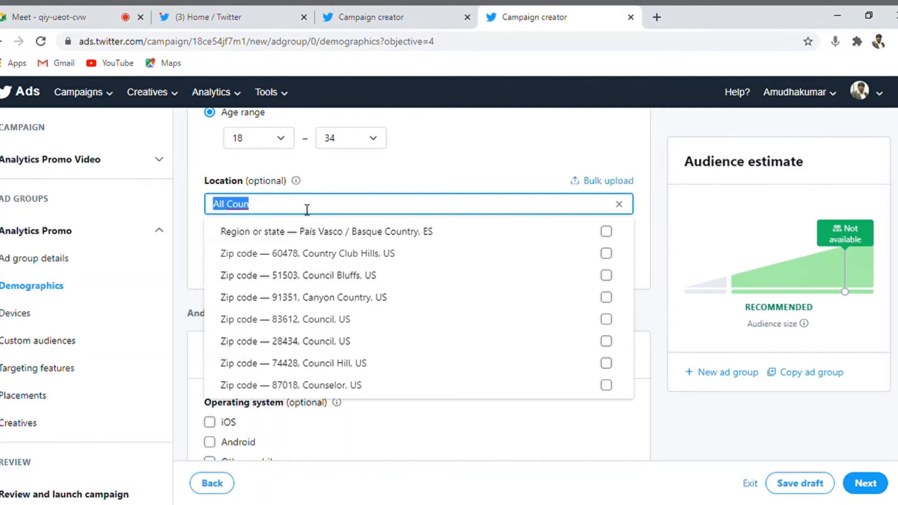
type("World")
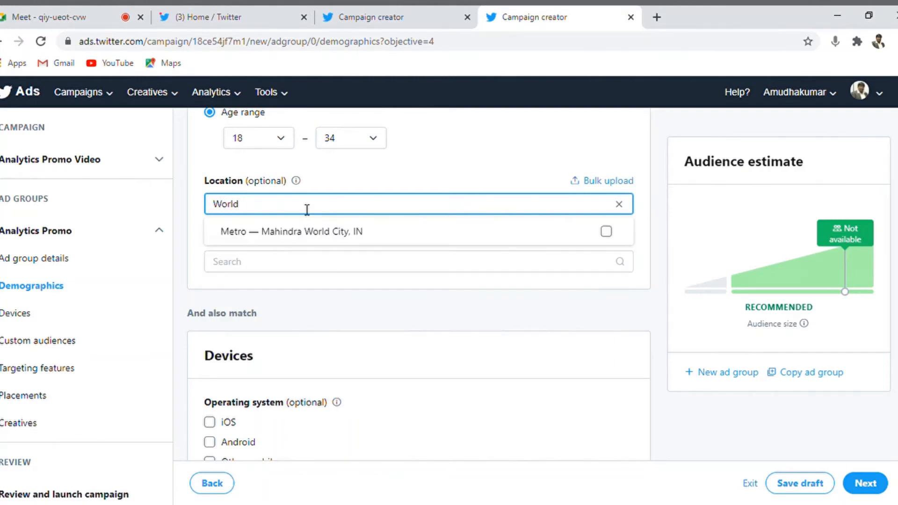
key("BackSpace")
key("BackSpace")
key("BackSpace")
key("BackSpace")
key("BackSpace")
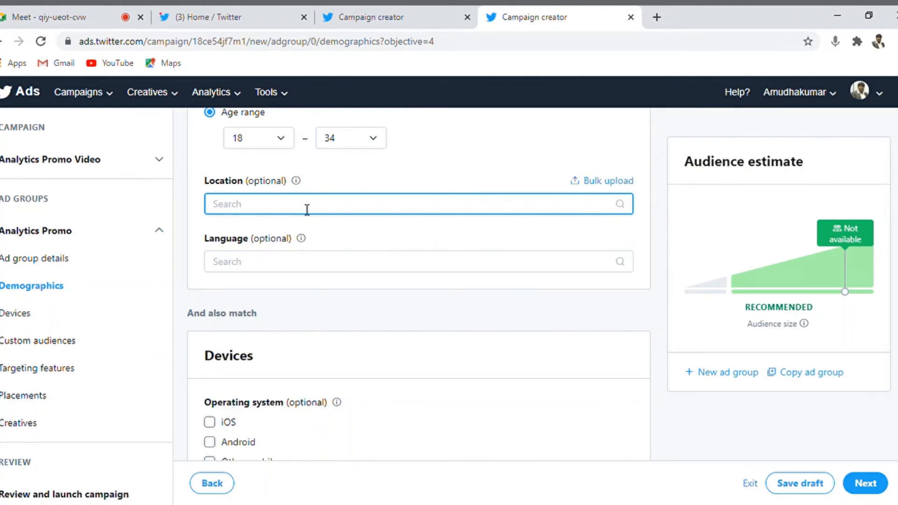
type("India")
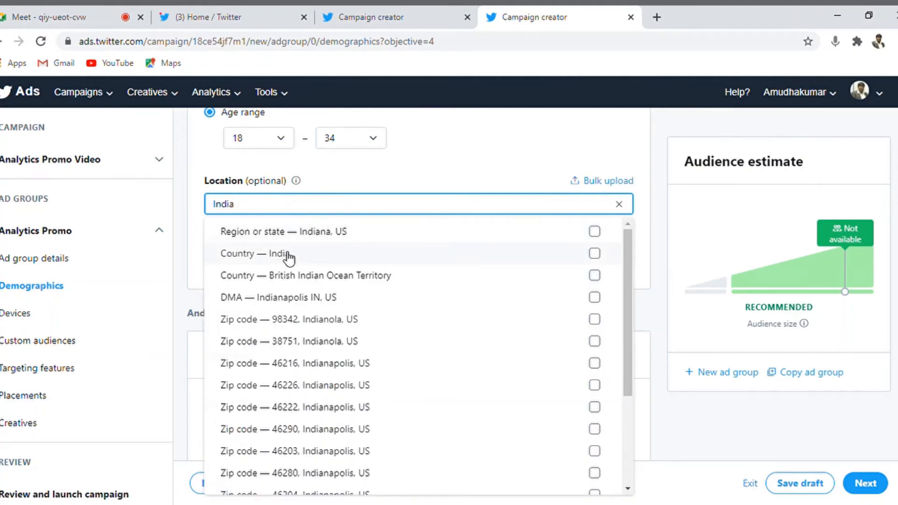
Step: Include the country Singapore in the ad group's location targeting
key("ctrl+a")
type("Sing")
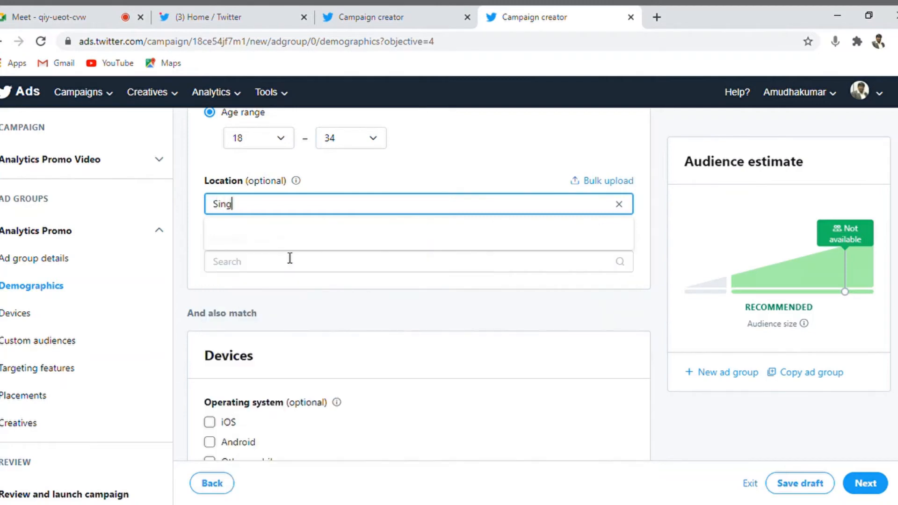
type("apore")
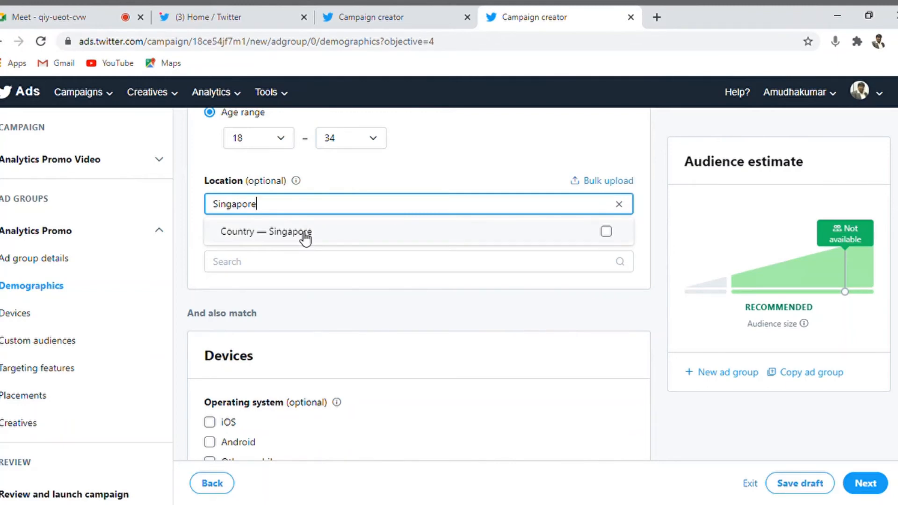
left_click(305, 237)
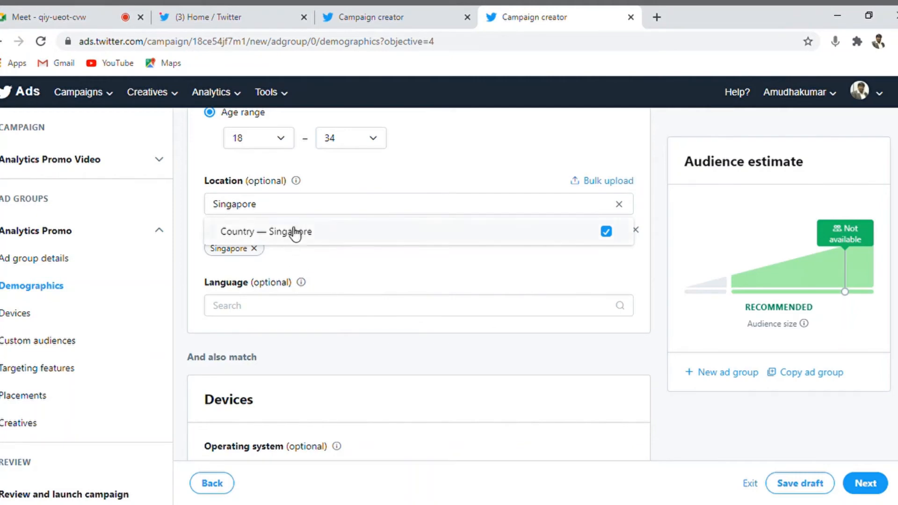
Step: Add the country India to the ad group's included locations
double_click(304, 206)
type("india")
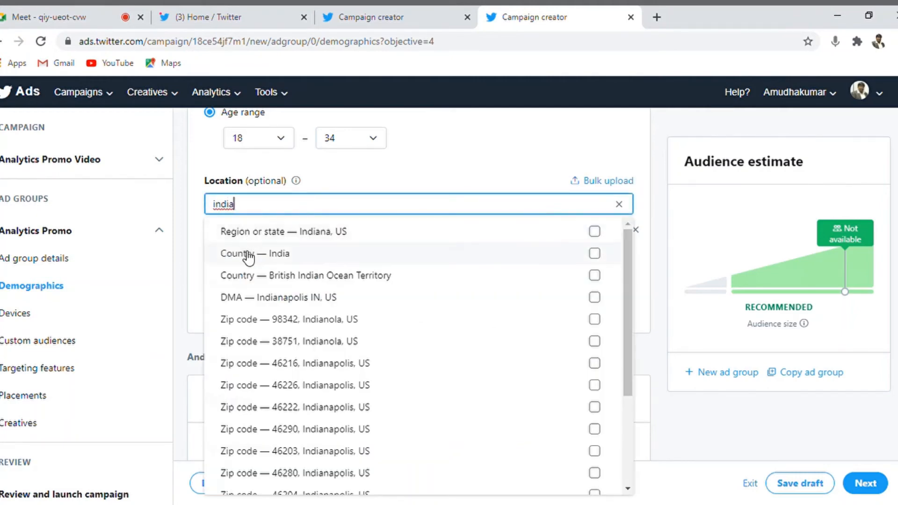
left_click(248, 256)
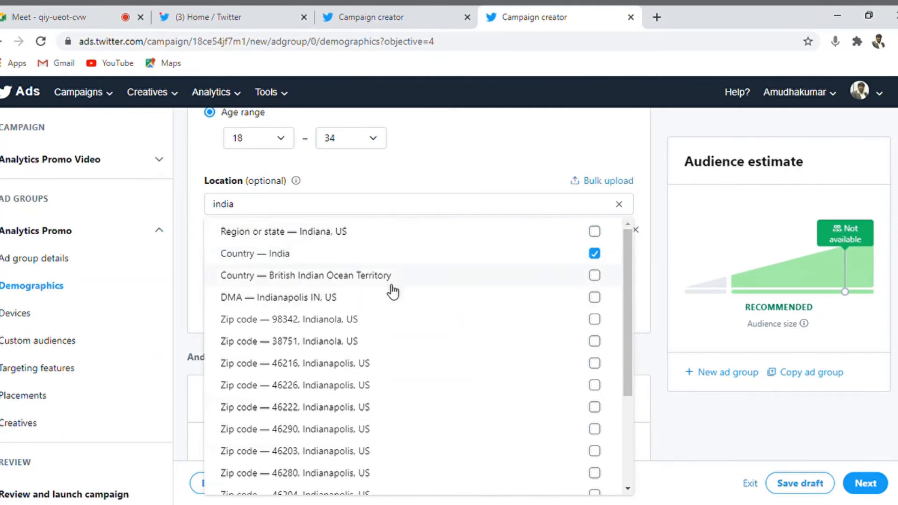
left_click(552, 150)
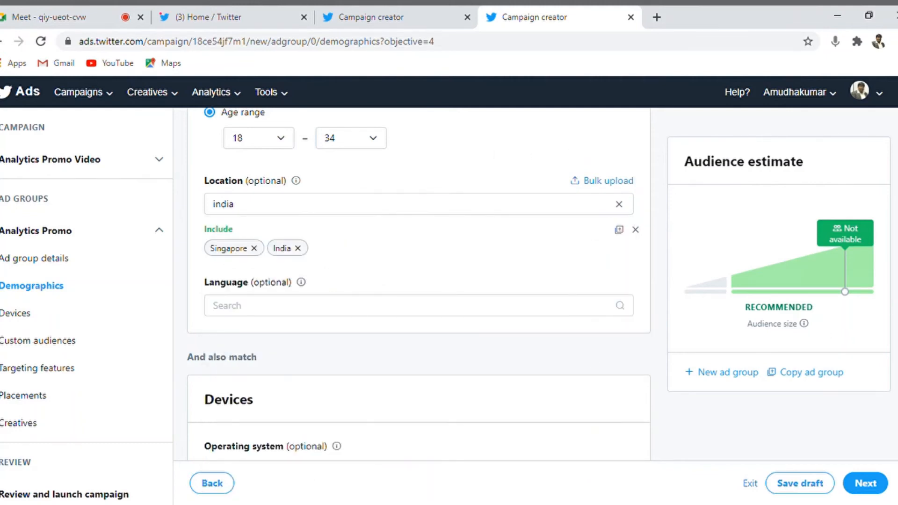
Step: Set the ad group's language targeting to English (en)
scroll(418, 281, "down", 2)
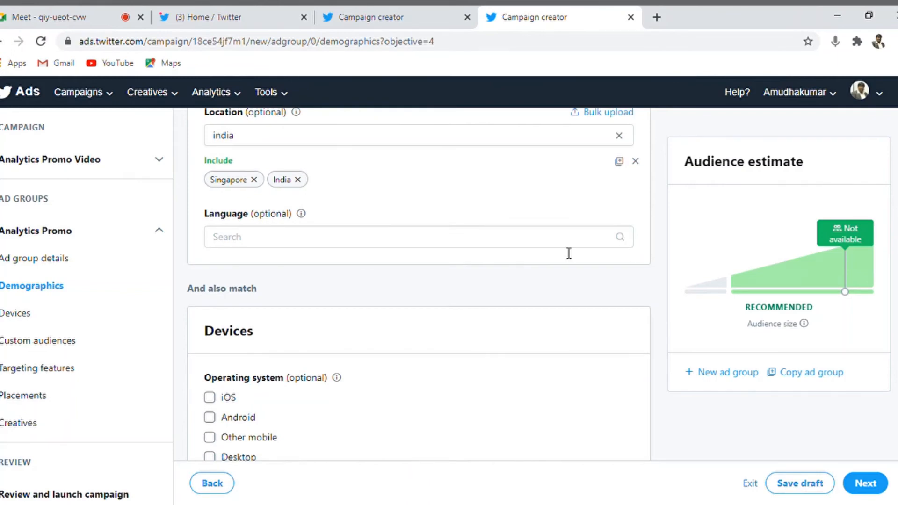
left_click(524, 241)
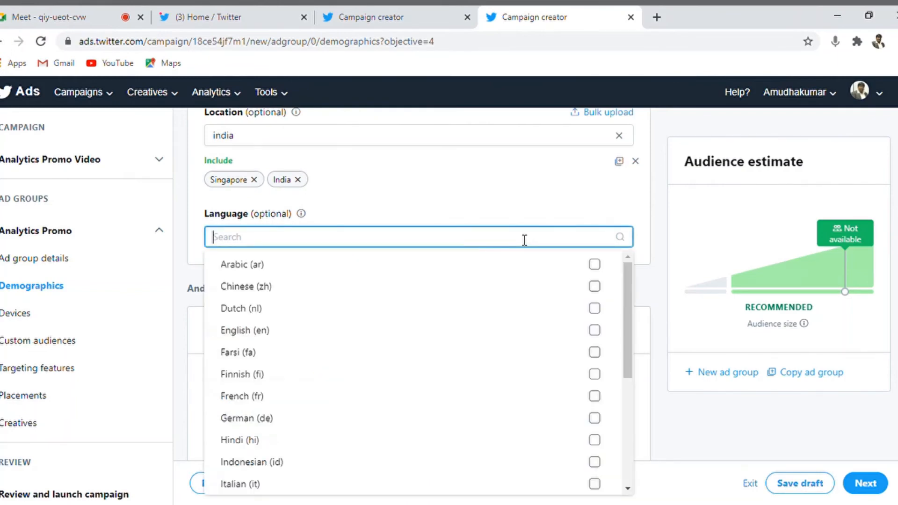
type("engl")
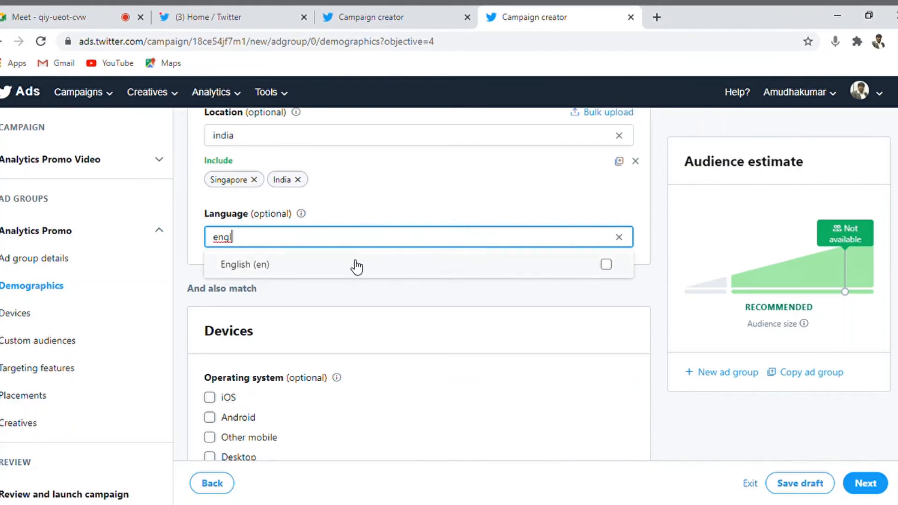
left_click(357, 264)
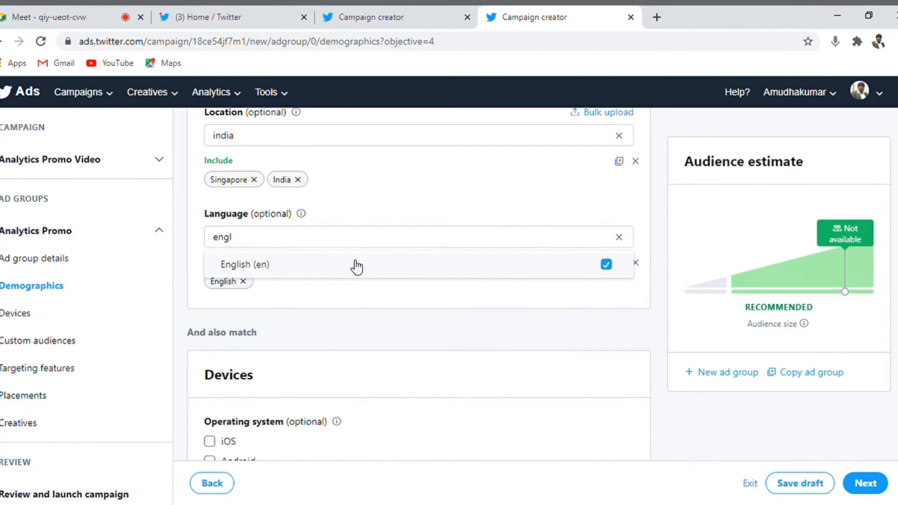
left_click(654, 213)
Step: Review the optional Devices and Custom audiences targeting settings, including operating system, device model, carrier and look-alikes
scroll(418, 280, "down", 3)
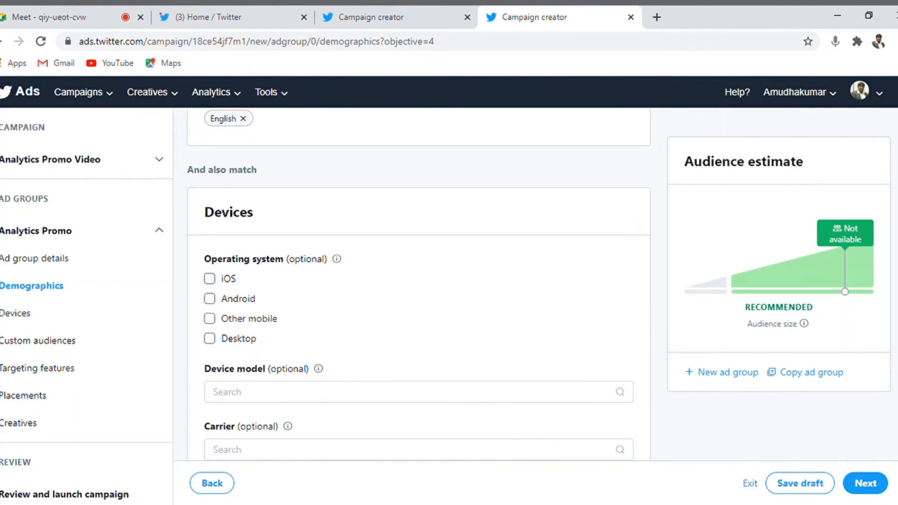
scroll(418, 284, "down", 1)
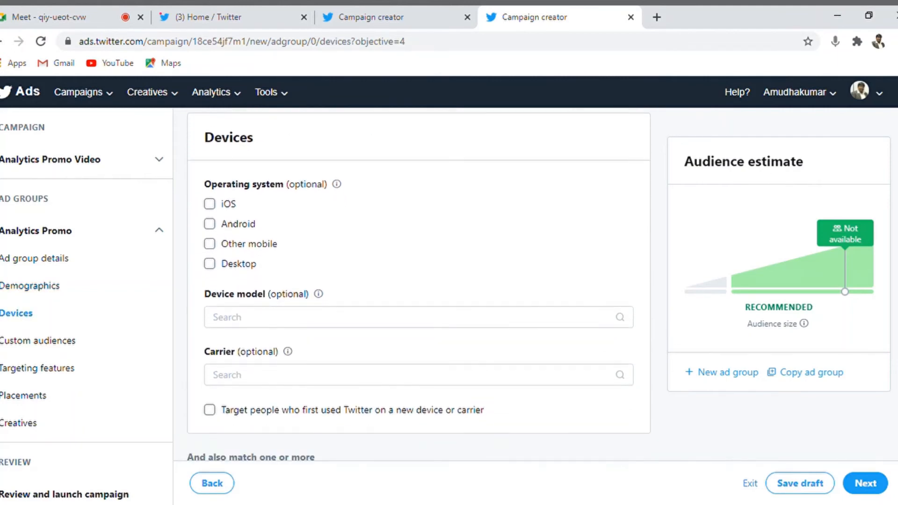
scroll(418, 285, "down", 1)
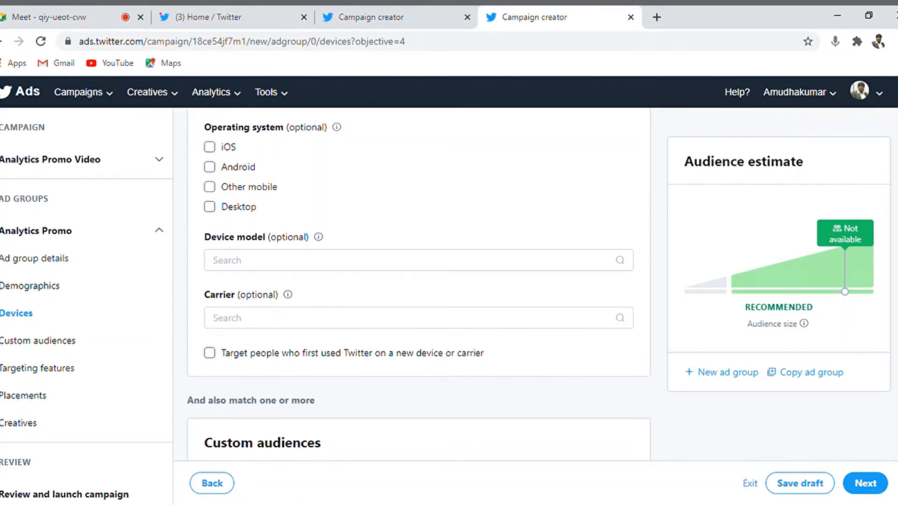
scroll(418, 284, "down", 1)
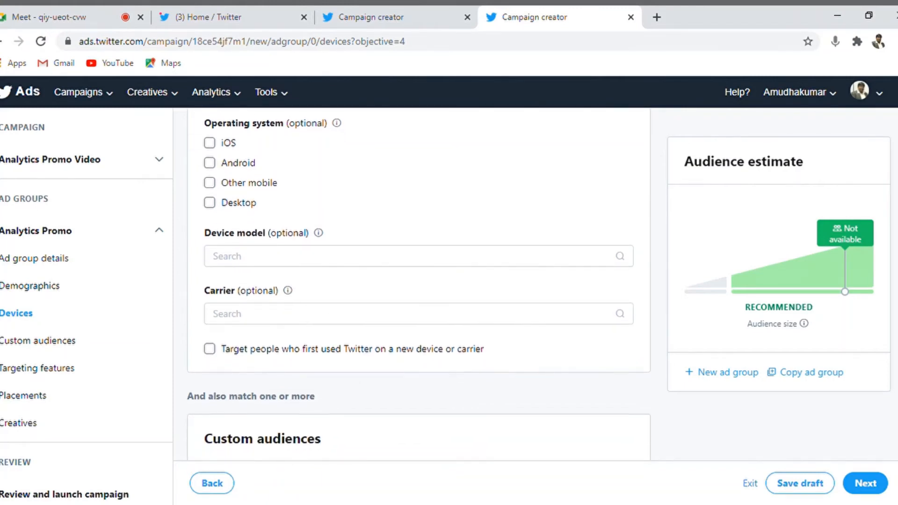
scroll(418, 284, "down", 1)
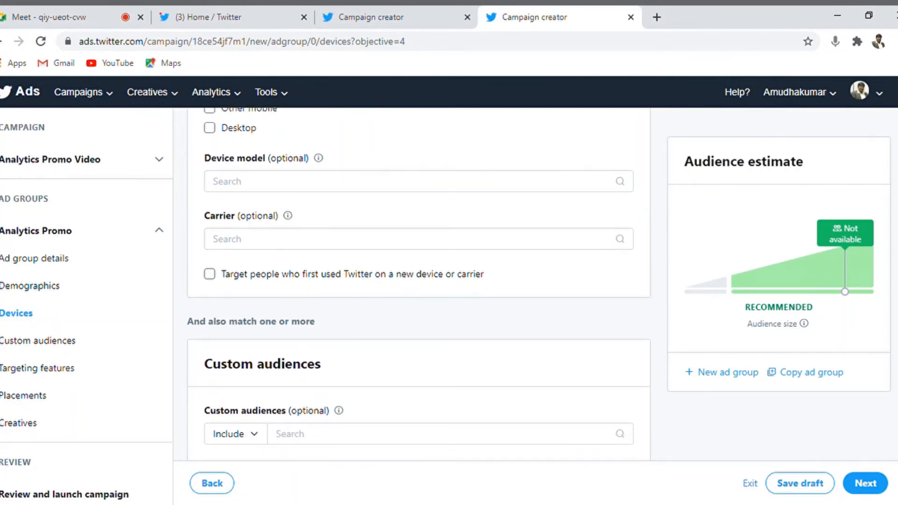
scroll(419, 284, "down", 2)
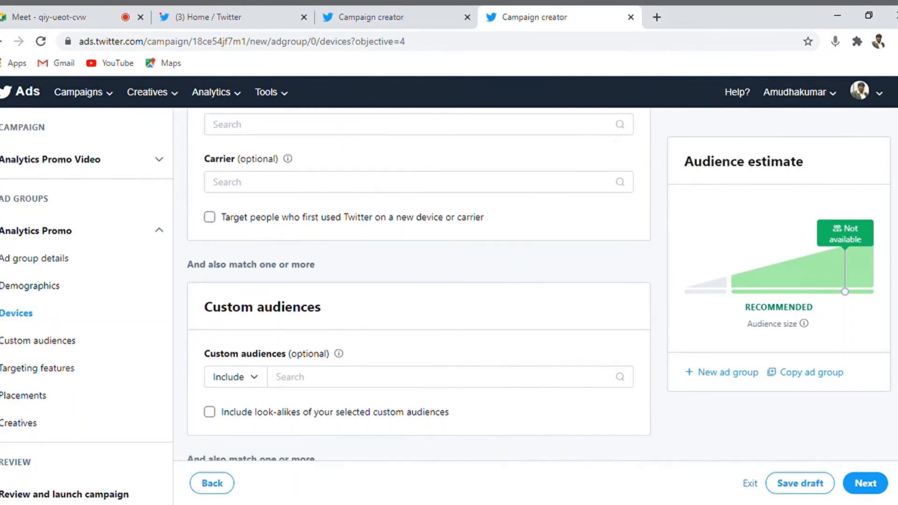
scroll(419, 285, "down", 2)
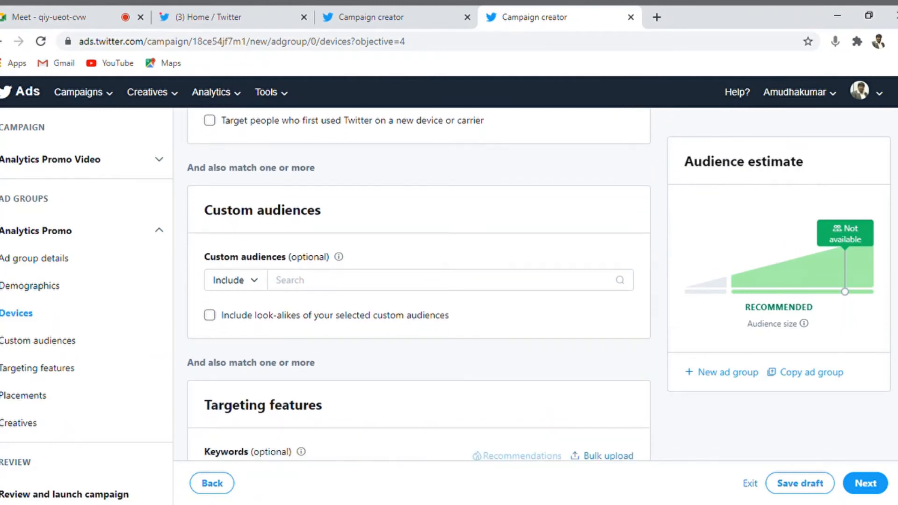
scroll(419, 285, "down", 1)
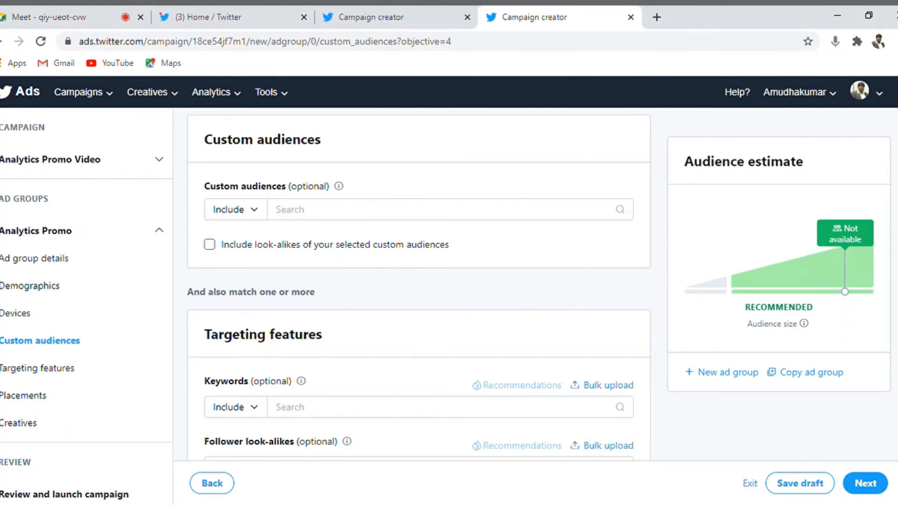
Step: Include the keyword "Google Analytics Course" in the ad group's targeting features
scroll(419, 285, "down", 2)
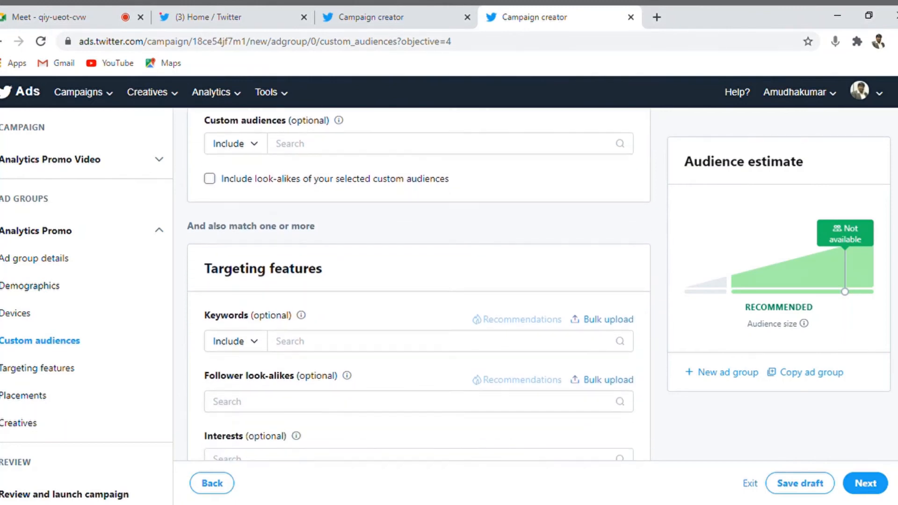
scroll(419, 285, "down", 2)
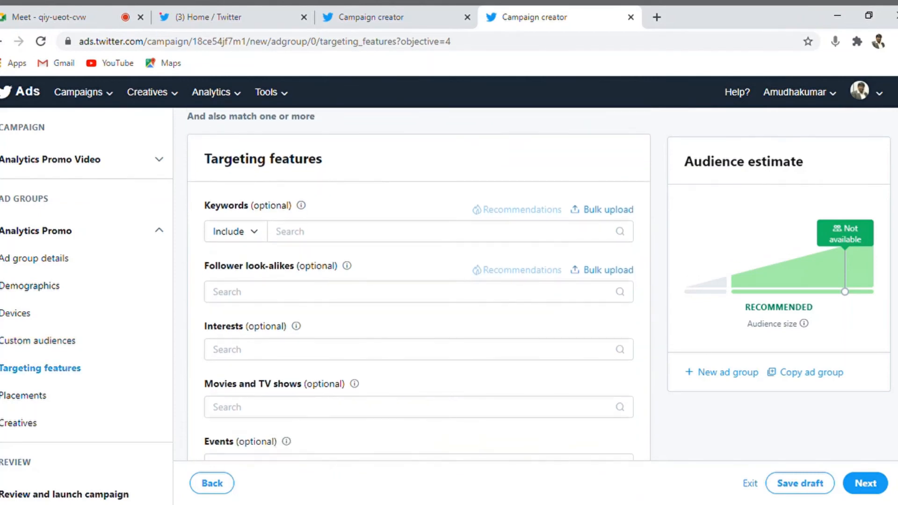
left_click(382, 234)
type("Google ")
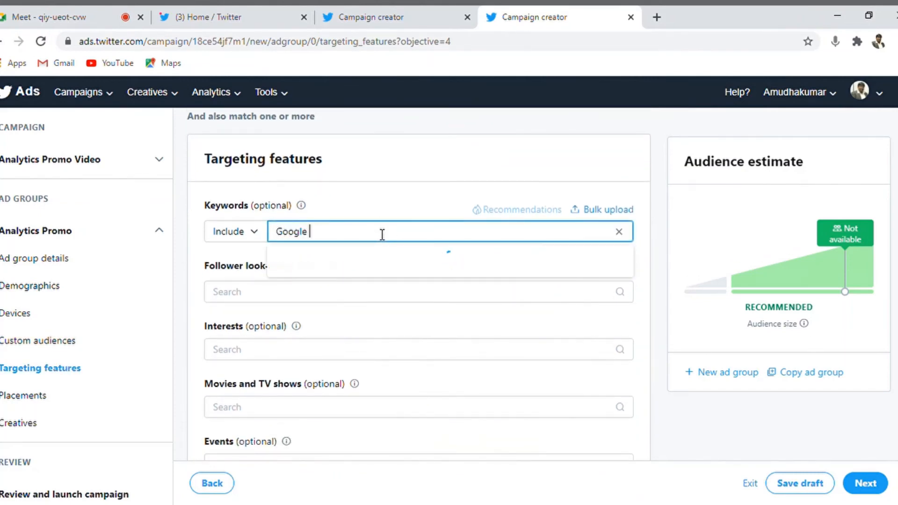
type("Analytics Course")
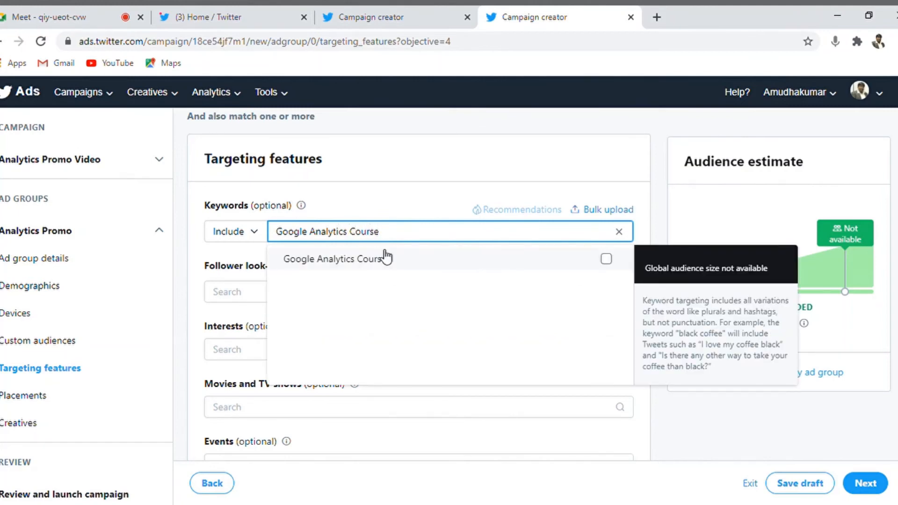
left_click(606, 261)
left_click(606, 261)
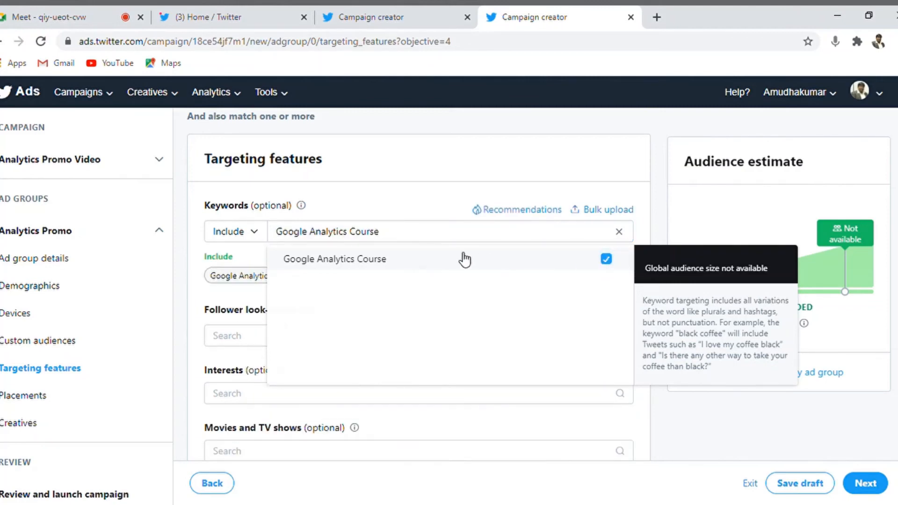
Step: Add "Online Google Analytics Course" as another included targeting keyword
left_click(434, 239)
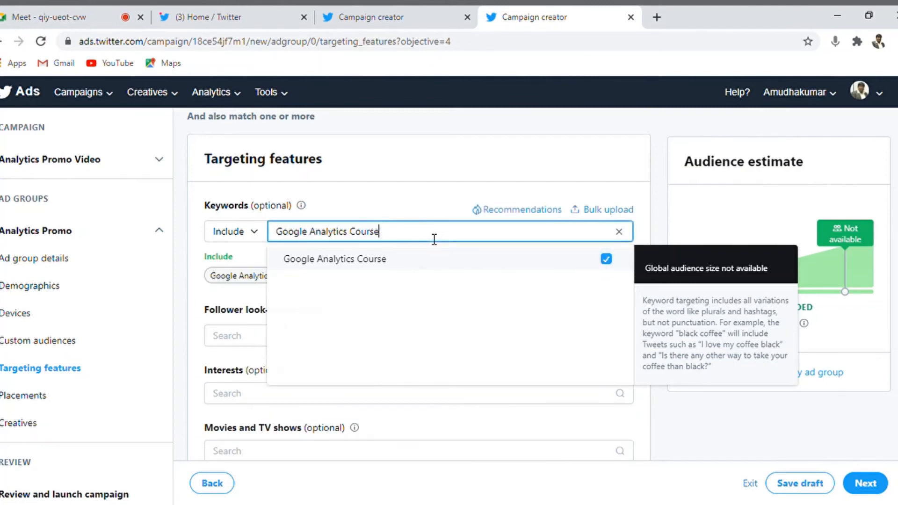
key("Left")
key("Left")
key("Left")
key("Left")
key("Left")
key("Left")
key("Left")
key("Left")
key("Left")
key("Left")
key("Left")
key("Left")
key("Left")
key("Left")
key("Left")
key("Left")
key("Left")
key("Left")
key("Left")
key("Left")
type("On")
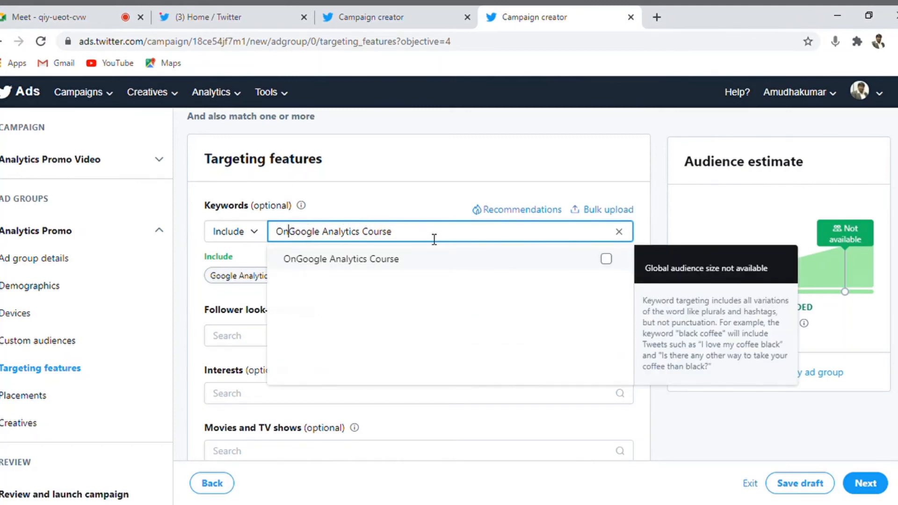
type("line")
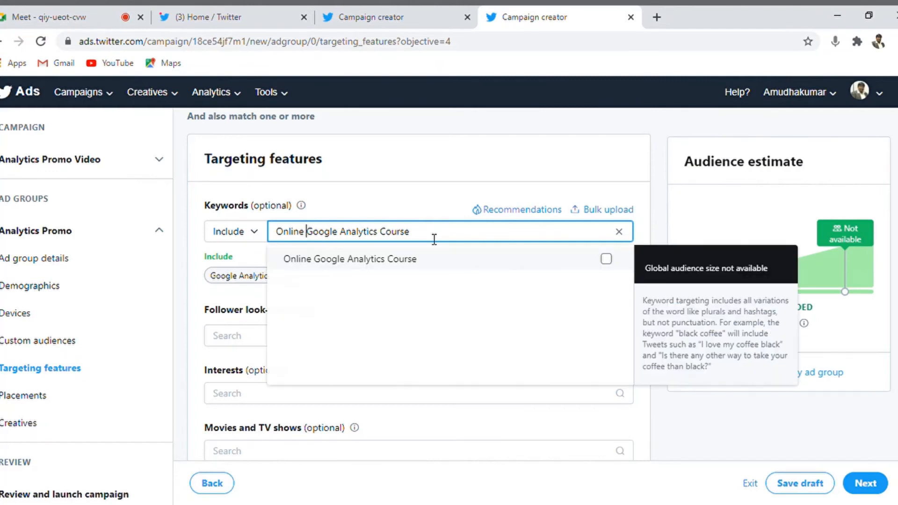
left_click(607, 261)
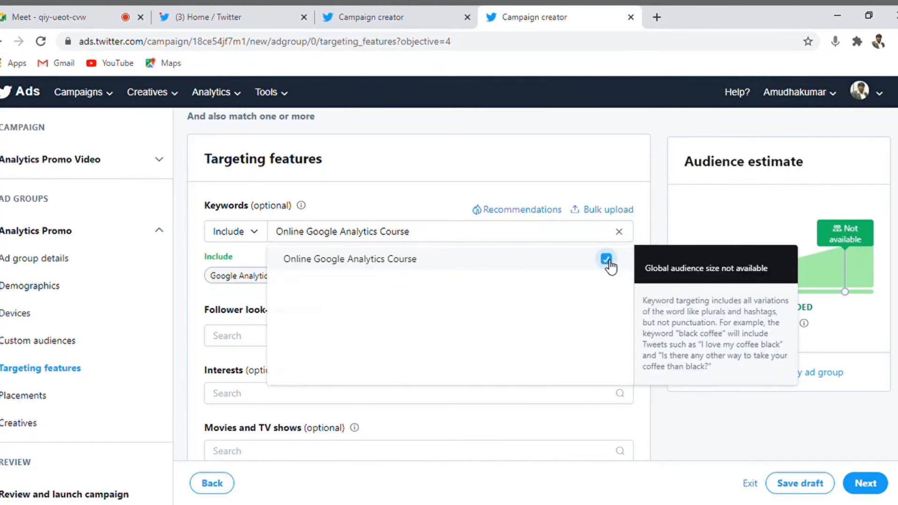
Step: Include "Online Google Analytics training" as another targeting keyword for the ad group
left_click(484, 236)
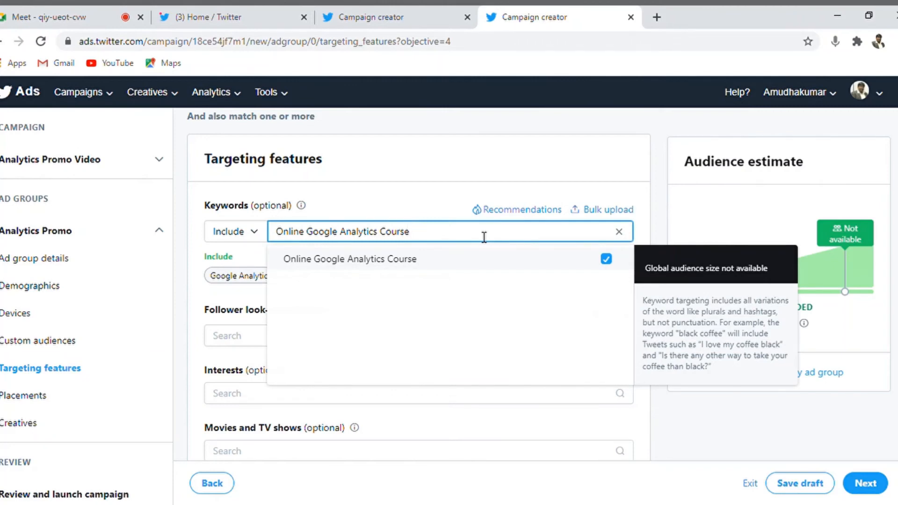
key("BackSpace")
key("BackSpace")
key("BackSpace")
key("BackSpace")
key("BackSpace")
key("BackSpace")
key("BackSpace")
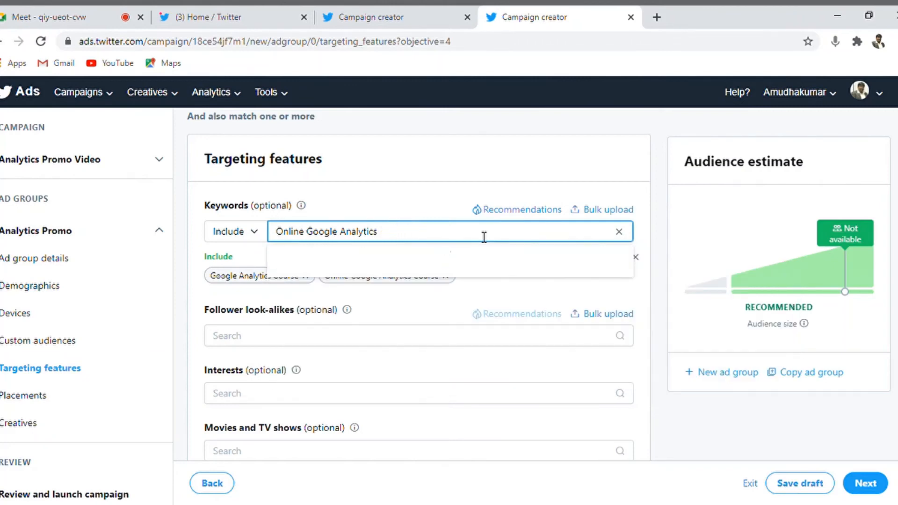
type("training")
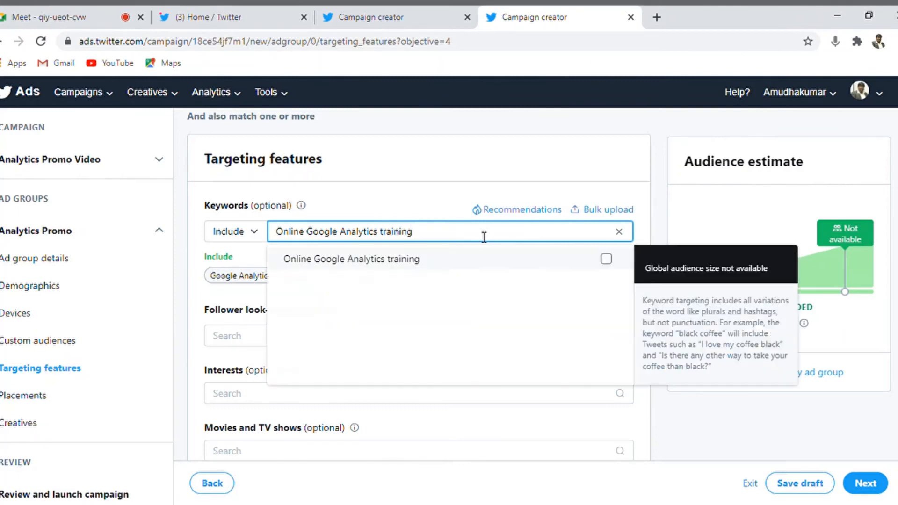
left_click(606, 259)
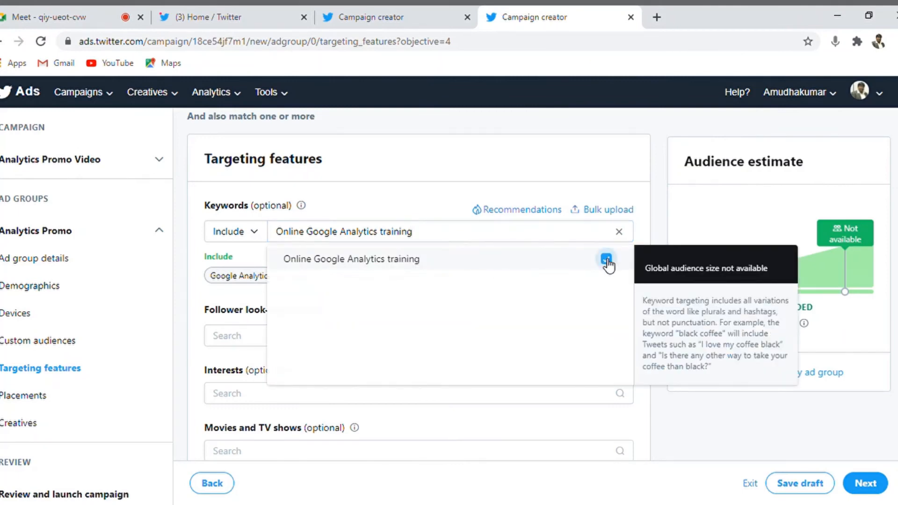
double_click(453, 238)
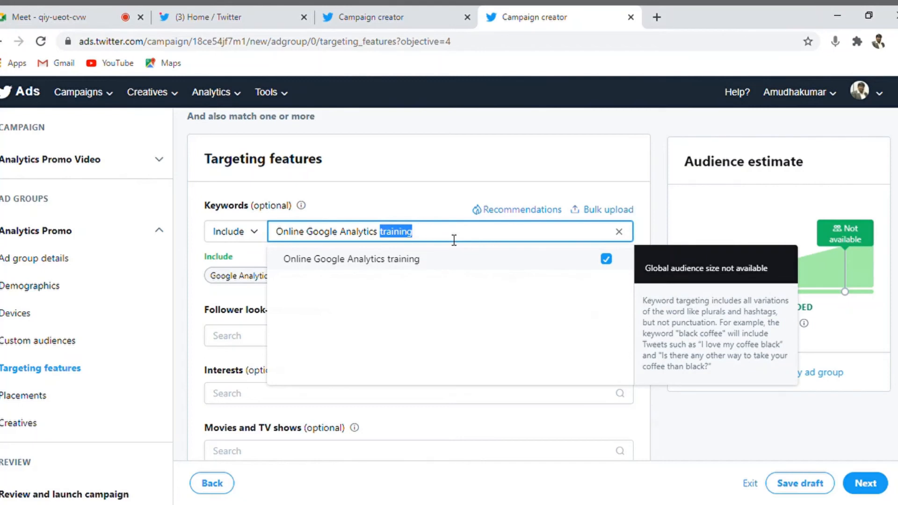
key("BackSpace")
type("training")
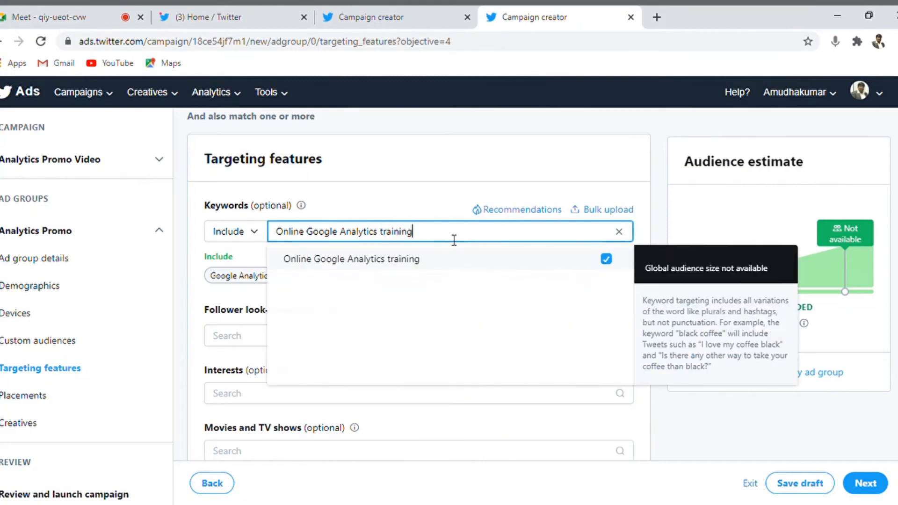
Step: Shorten the keyword entry to "Google Analytics training" and include it in the targeting keywords
double_click(292, 239)
key("BackSpace")
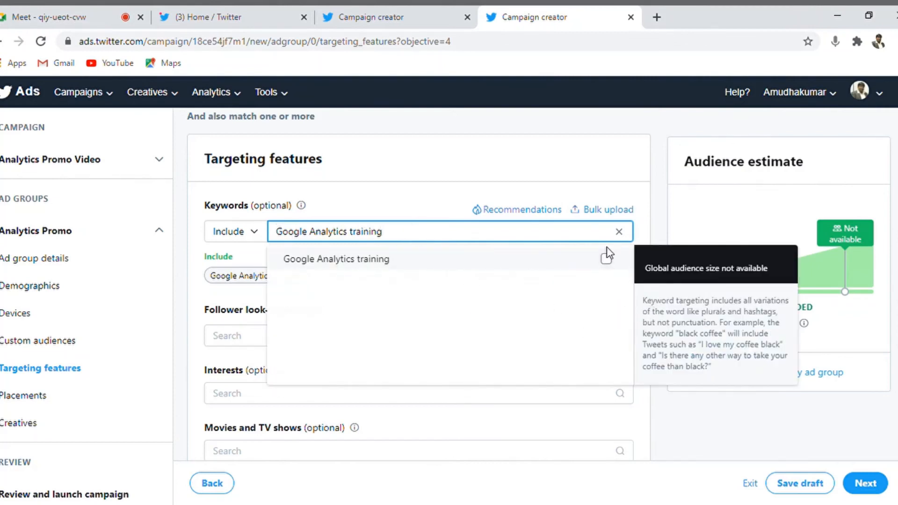
left_click(606, 257)
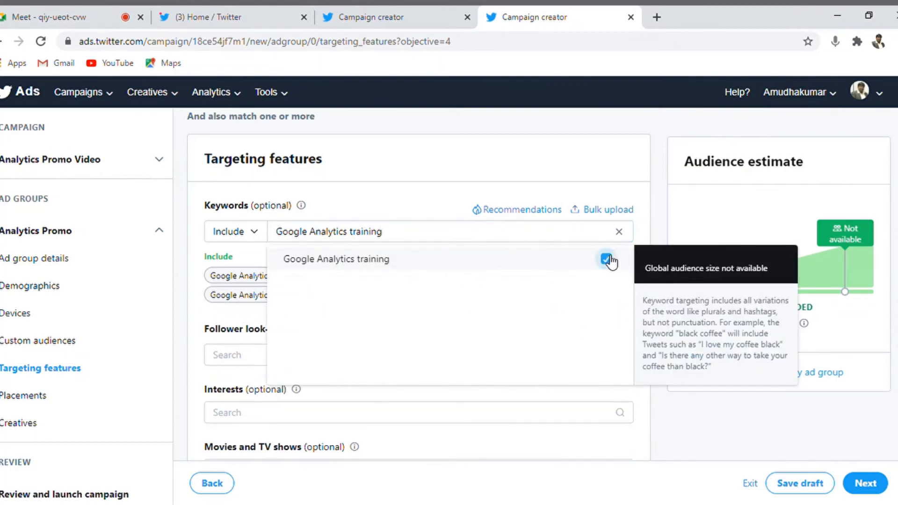
Step: Include "Google Analytics tutorial" as another targeting keyword
double_click(405, 241)
type("tutorial")
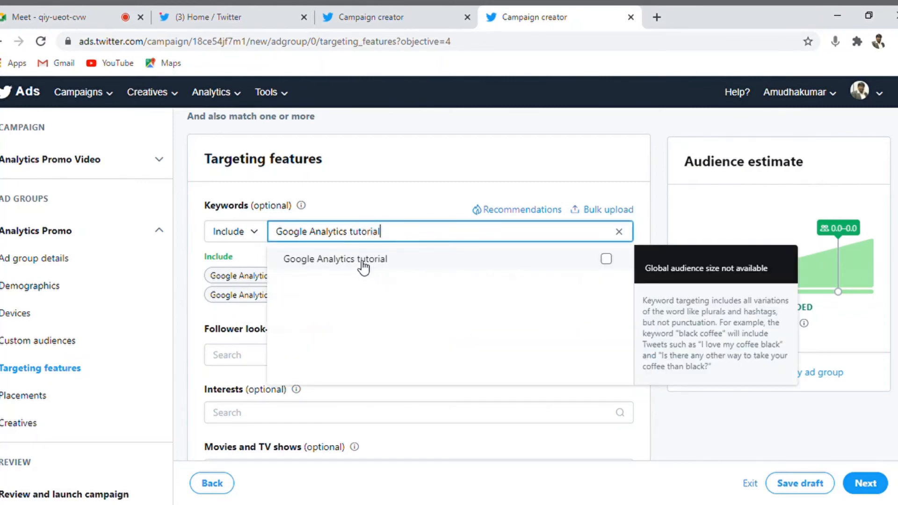
left_click(606, 260)
Step: Include "Online Google Analytics tutorial" as a targeting keyword and close the keyword suggestions
key("Left")
key("Left")
key("Left")
key("Left")
key("Left")
key("Left")
key("Left")
key("Left")
key("Left")
key("Left")
key("Left")
key("Left")
key("Left")
key("Left")
key("Left")
key("Left")
key("Left")
key("Left")
key("Left")
key("Left")
type("Online")
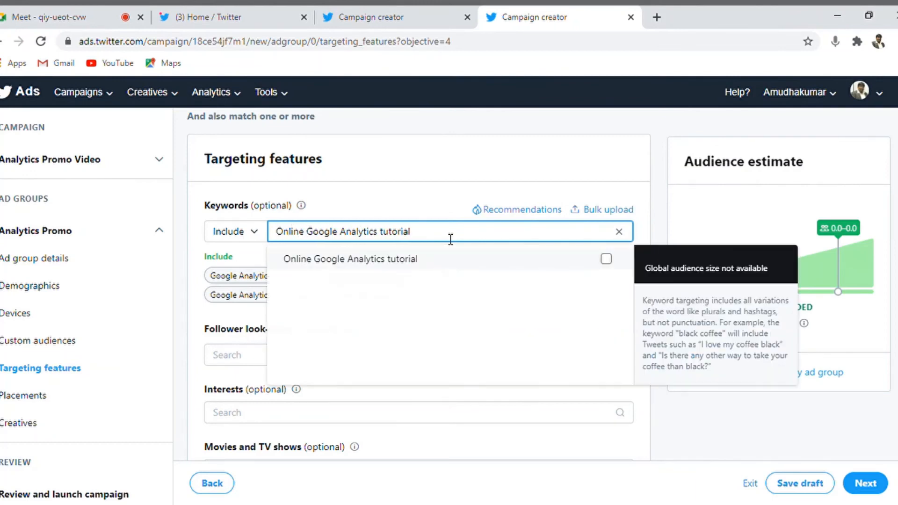
left_click(606, 258)
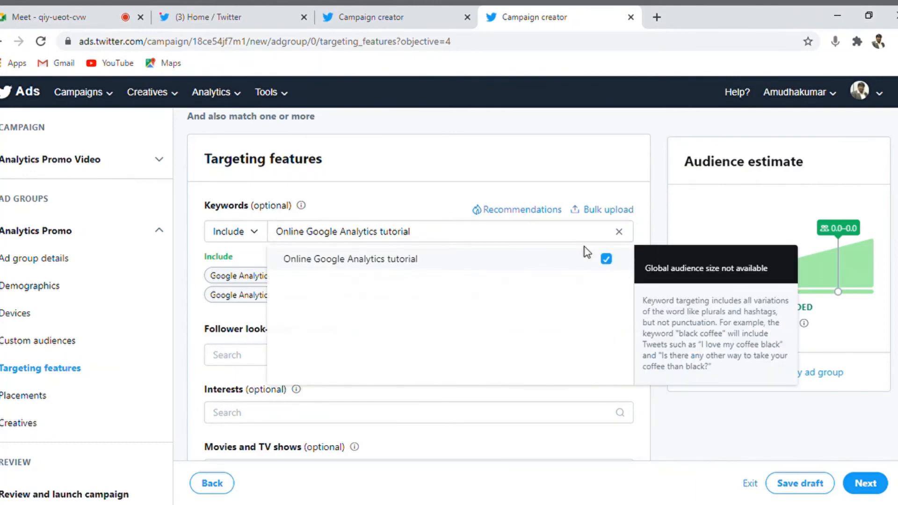
left_click(421, 176)
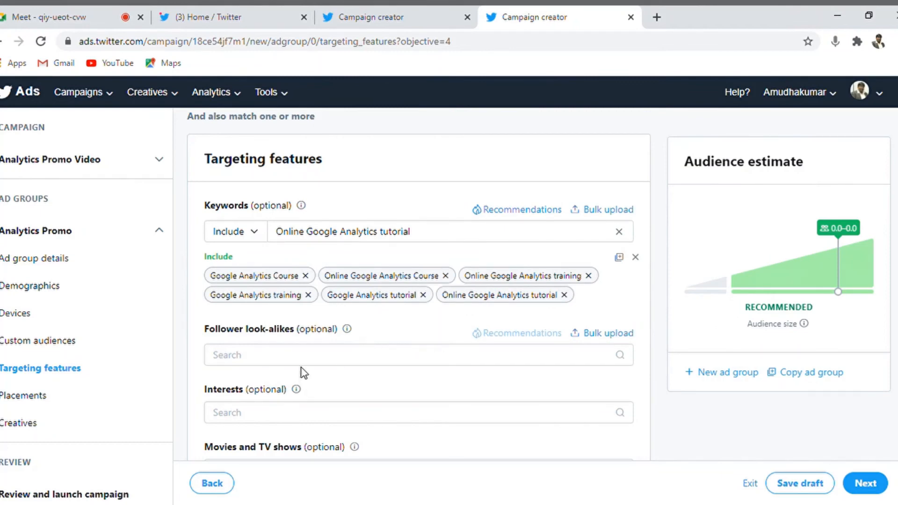
Step: Review the included keywords, the other optional targeting features, the audience estimate, the Twitter placements and the Creatives section
scroll(419, 284, "down", 2)
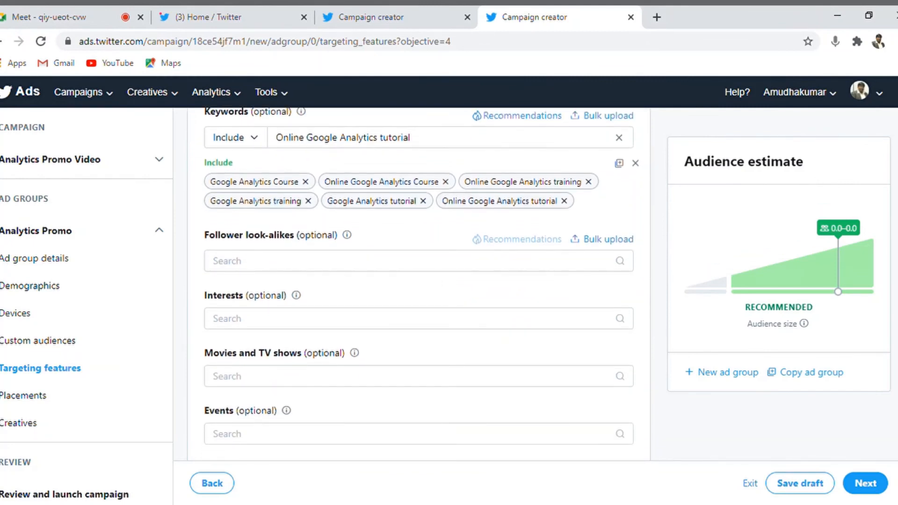
scroll(419, 284, "down", 1)
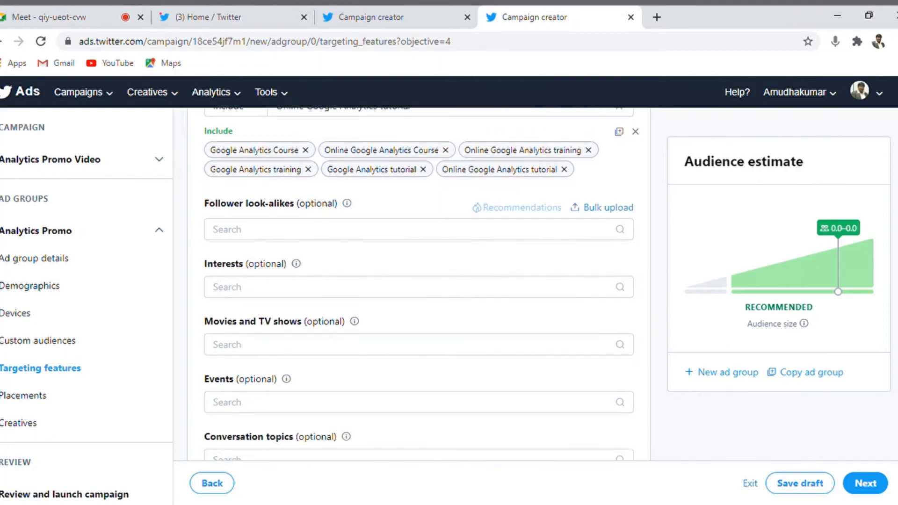
scroll(418, 283, "down", 1)
scroll(554, 362, "down", 1)
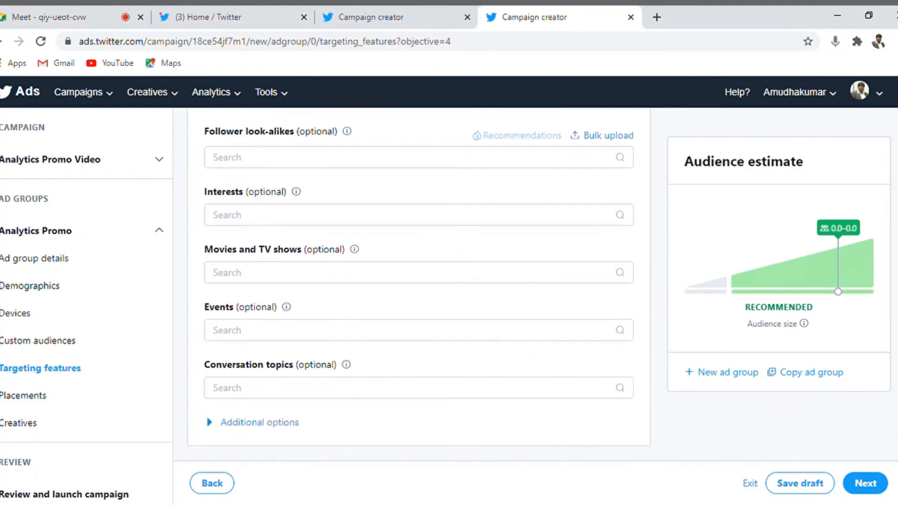
scroll(554, 363, "up", 8)
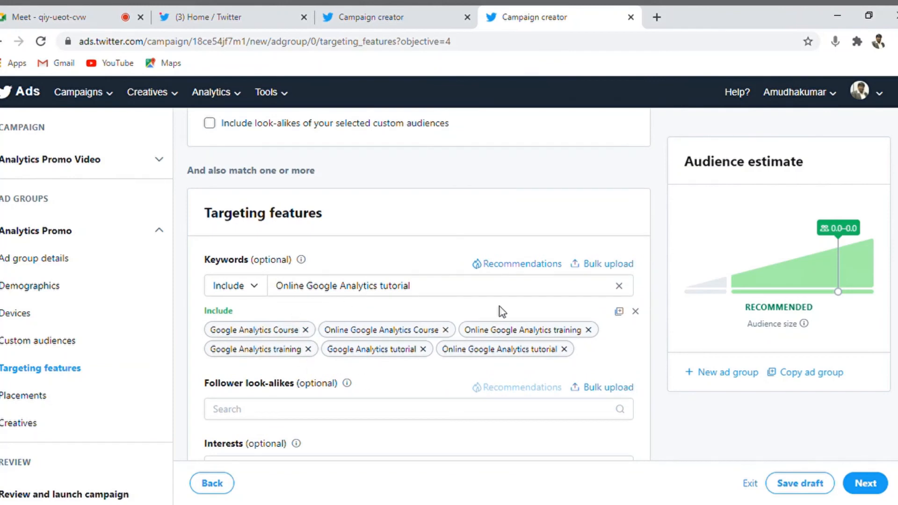
scroll(418, 285, "down", 5)
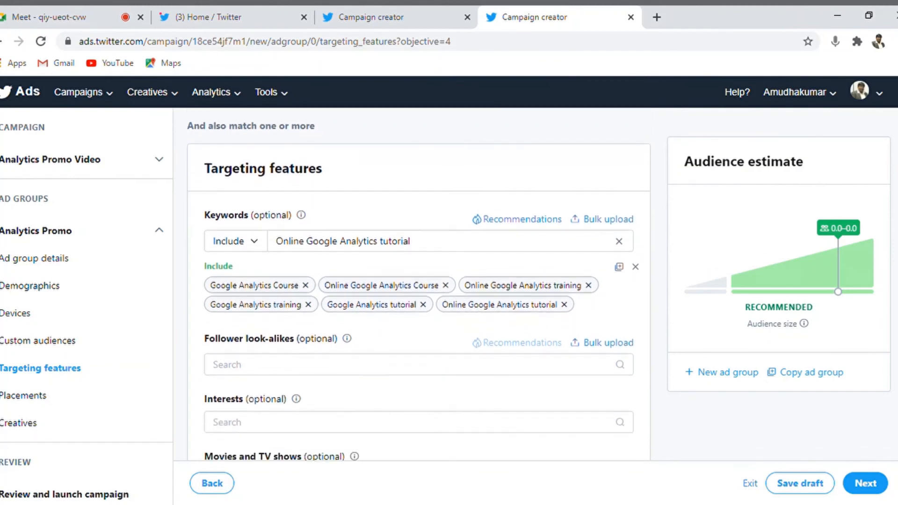
scroll(419, 285, "down", 7)
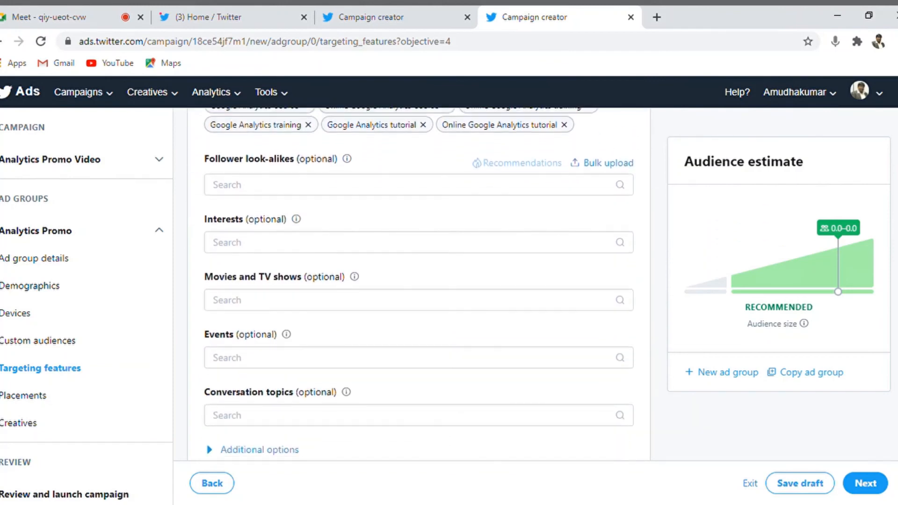
scroll(419, 283, "down", 2)
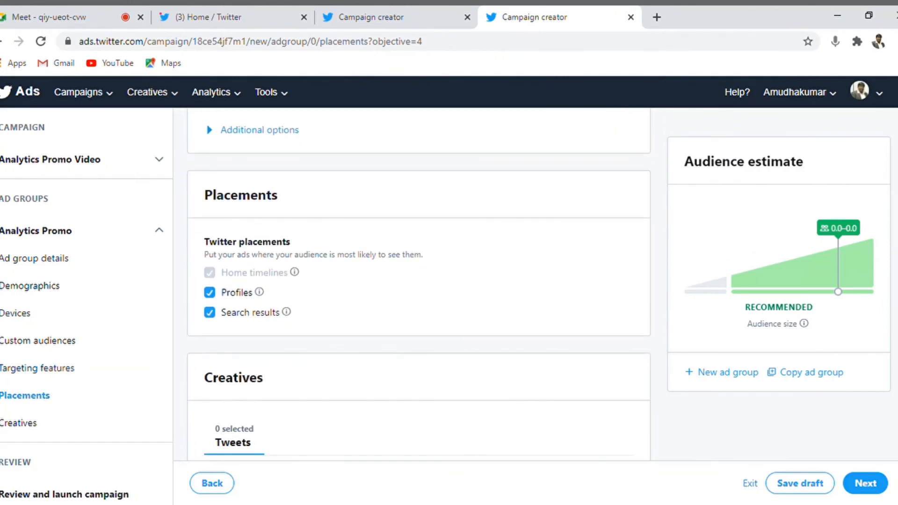
scroll(418, 285, "down", 1)
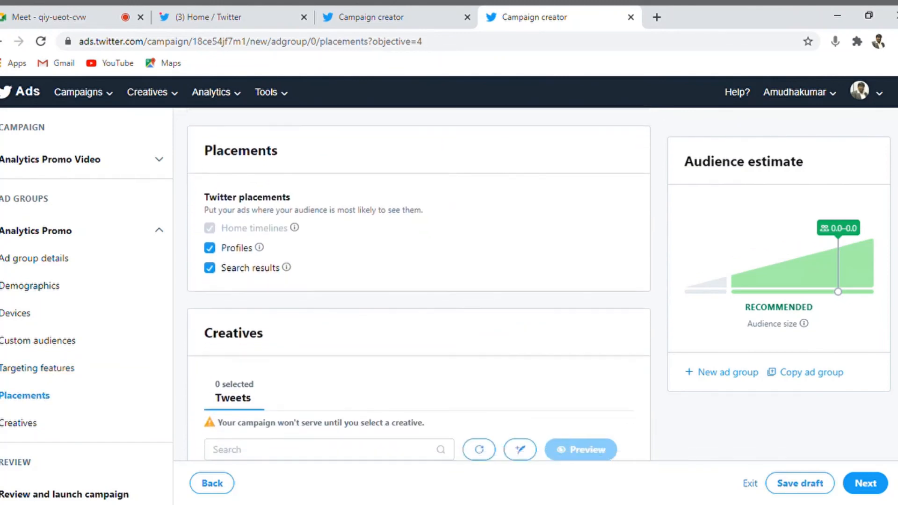
scroll(419, 285, "up", 5)
scroll(418, 285, "up", 6)
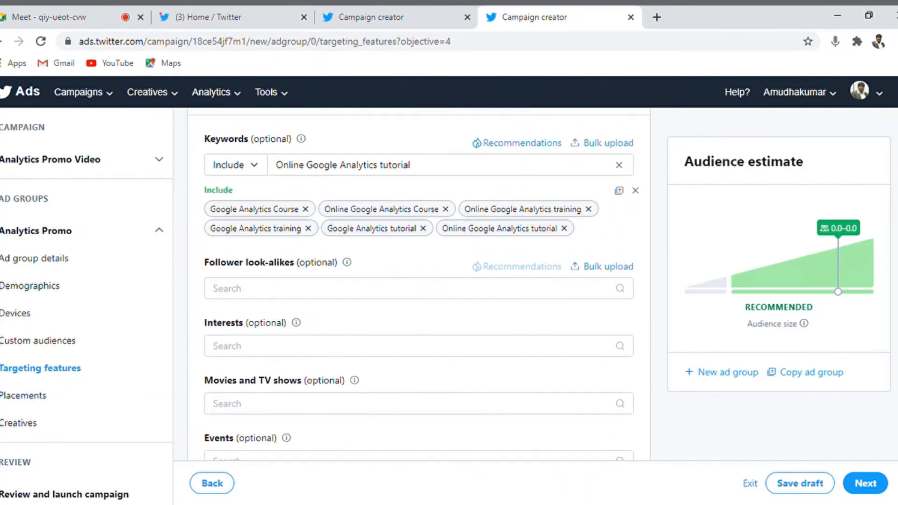
scroll(418, 285, "up", 3)
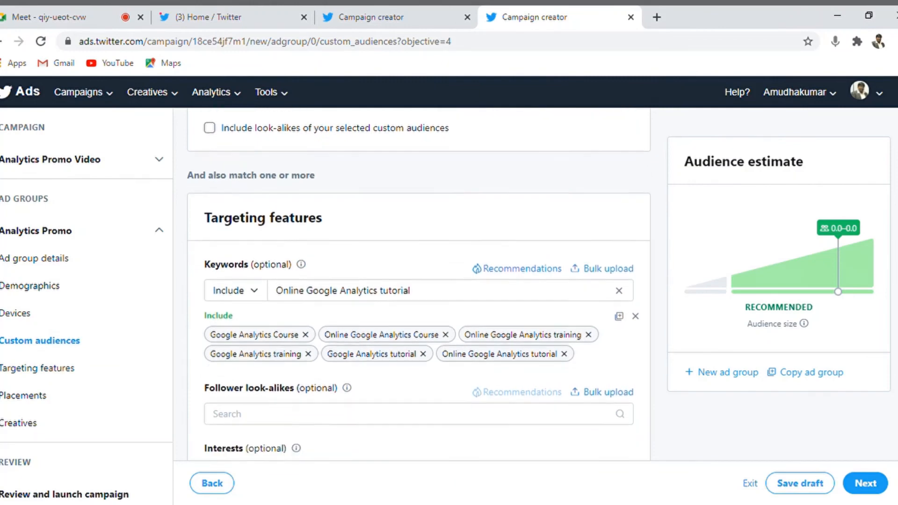
scroll(418, 285, "down", 1)
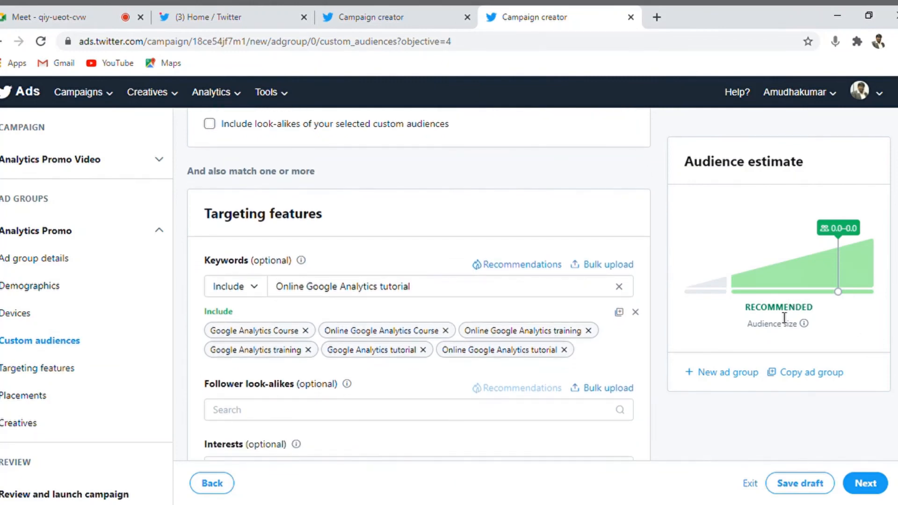
scroll(418, 283, "down", 5)
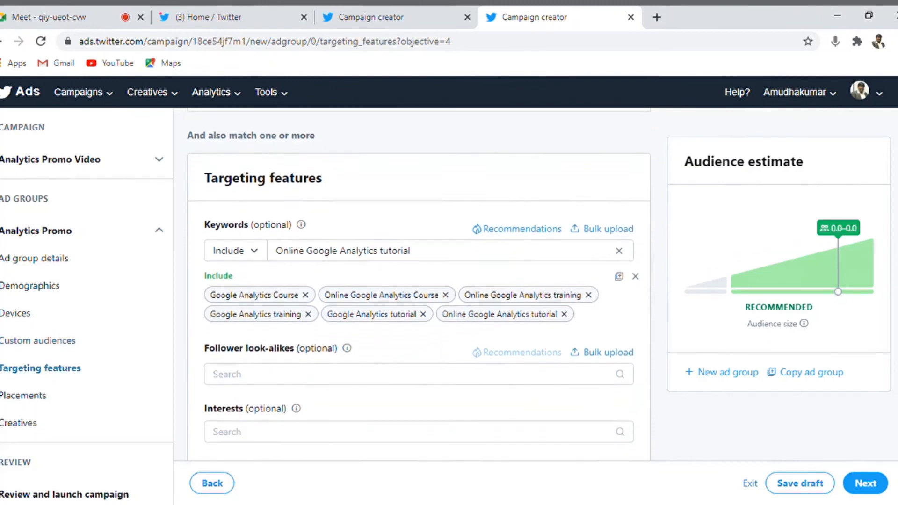
scroll(418, 283, "down", 2)
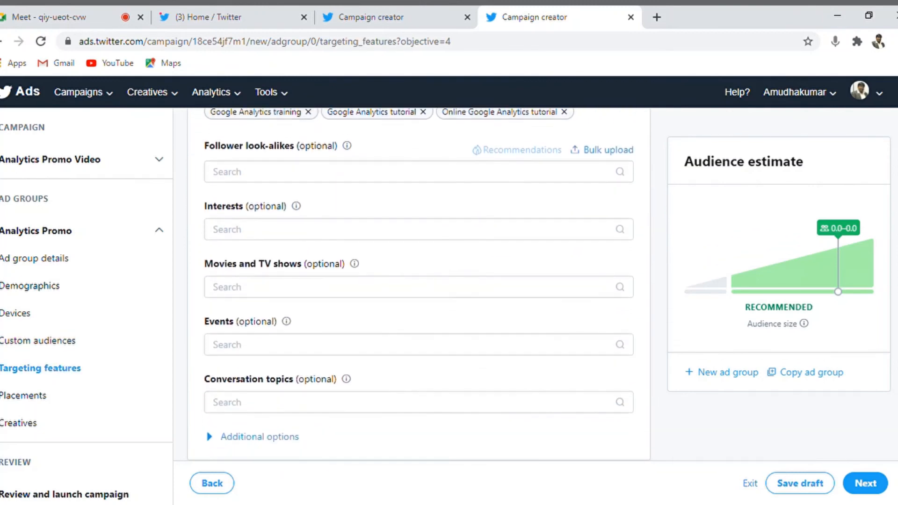
scroll(418, 283, "down", 4)
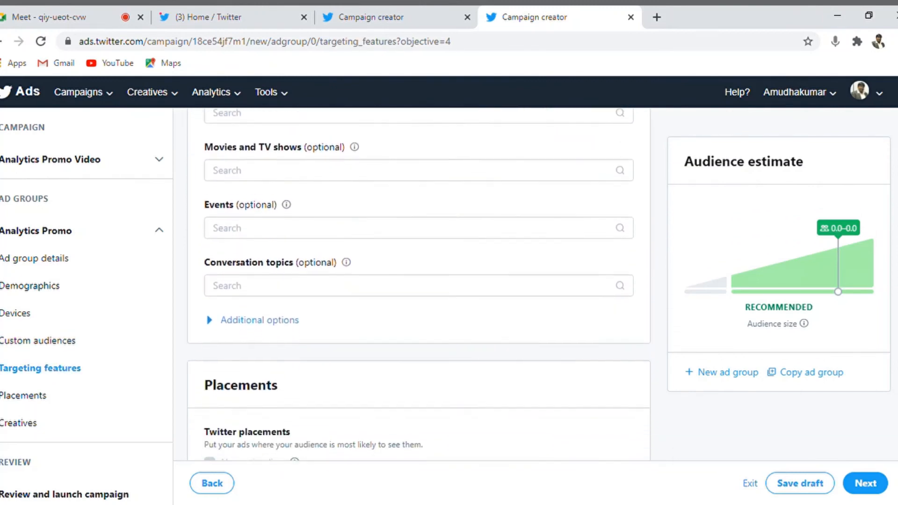
scroll(418, 283, "down", 4)
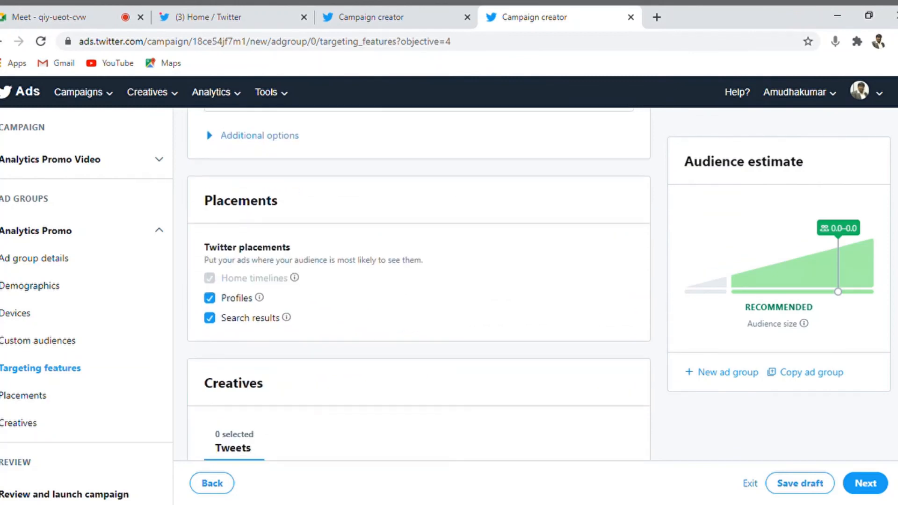
scroll(418, 282, "down", 2)
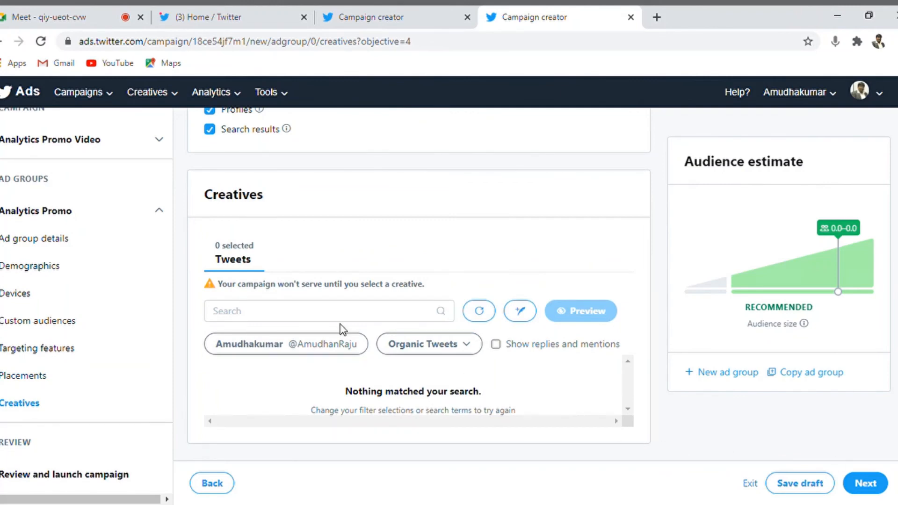
Step: Switch to the Twitter home page, look through the timeline, and return to the campaign creator's Creatives section
left_click(226, 18)
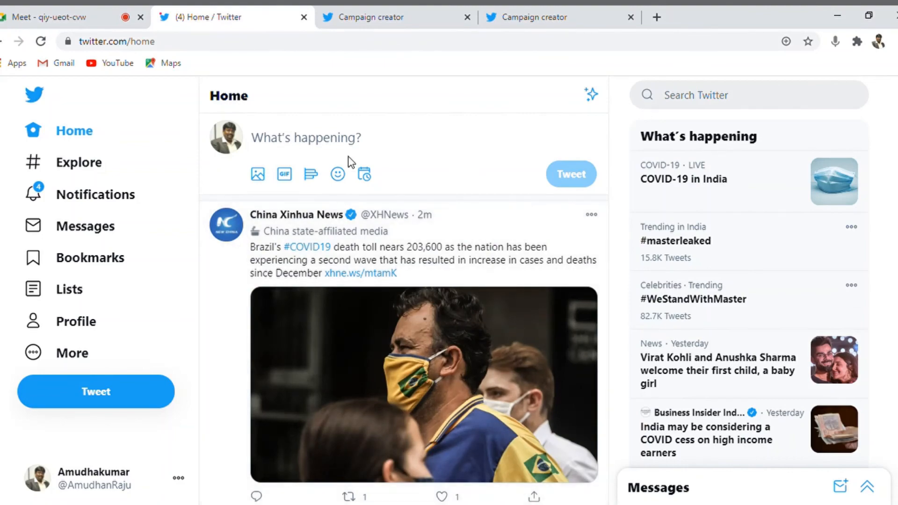
scroll(404, 309, "down", 15)
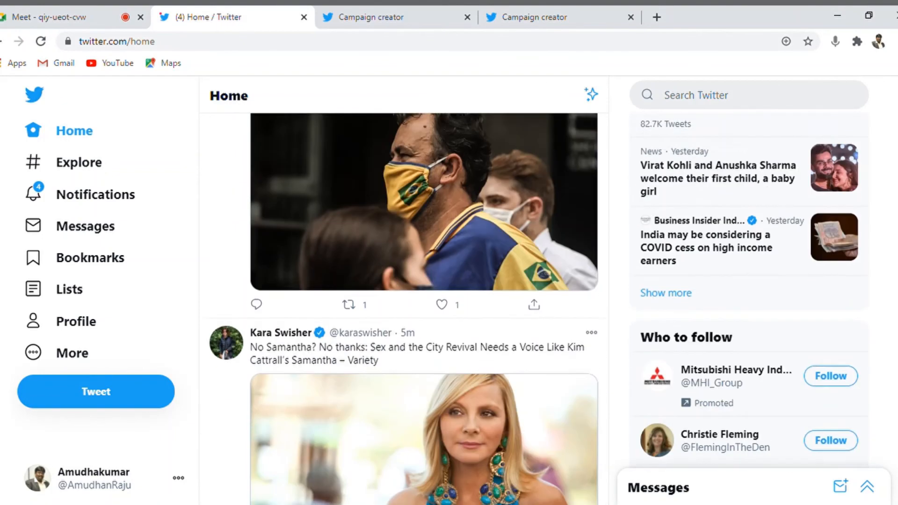
scroll(403, 308, "up", 15)
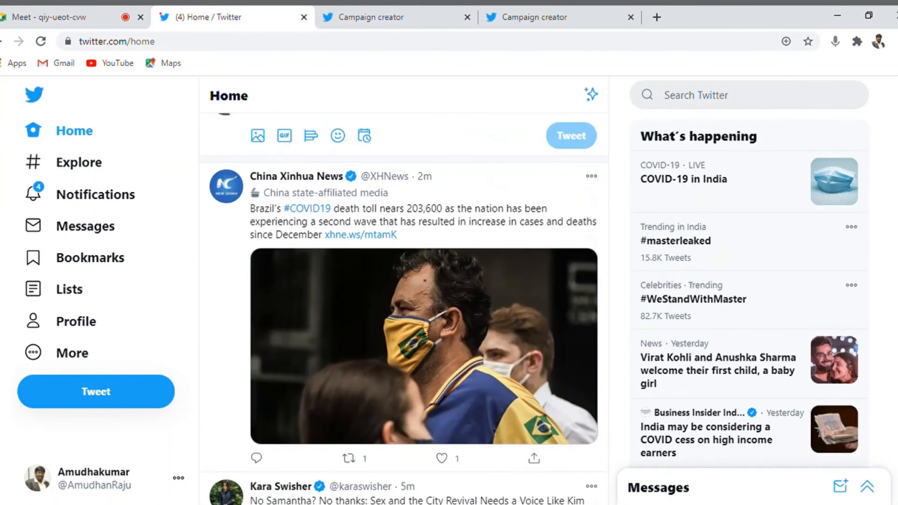
left_click(527, 21)
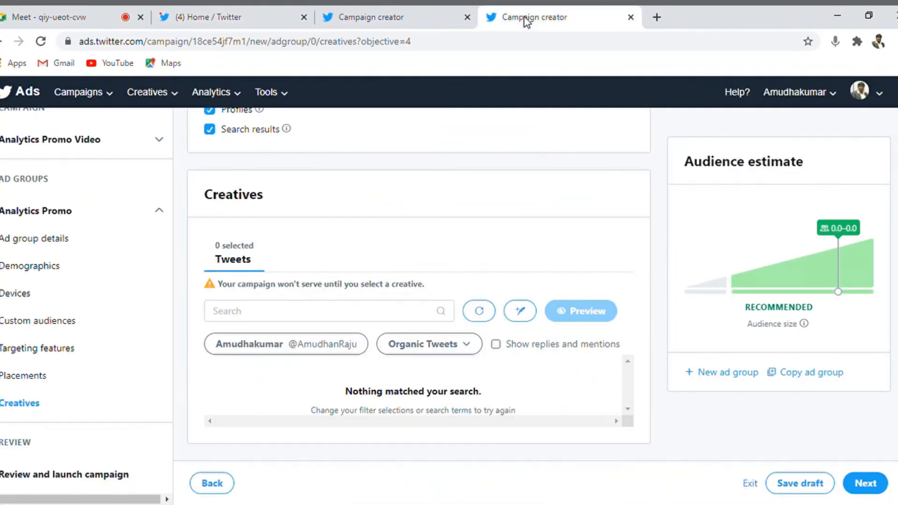
Step: Refresh the organic Tweets list and select the Google Analytics Promo Video Tweet as the ad creative
left_click(478, 312)
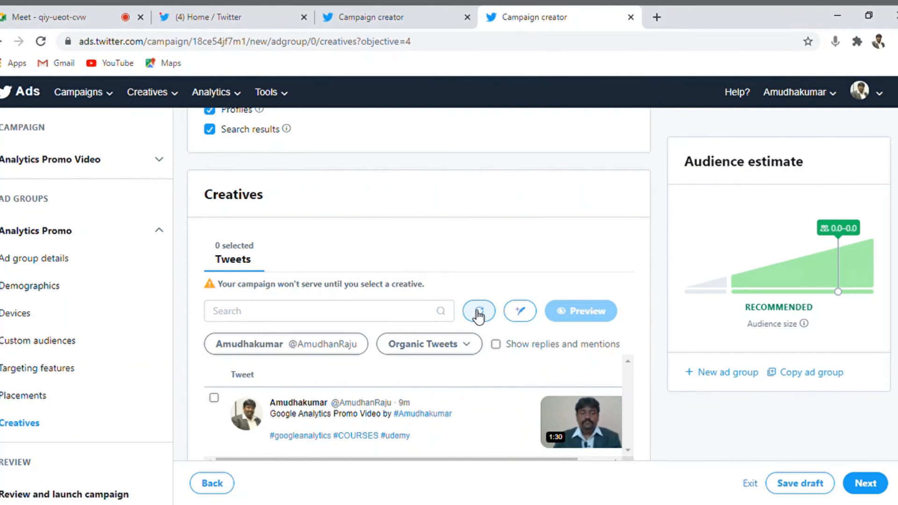
left_click(214, 398)
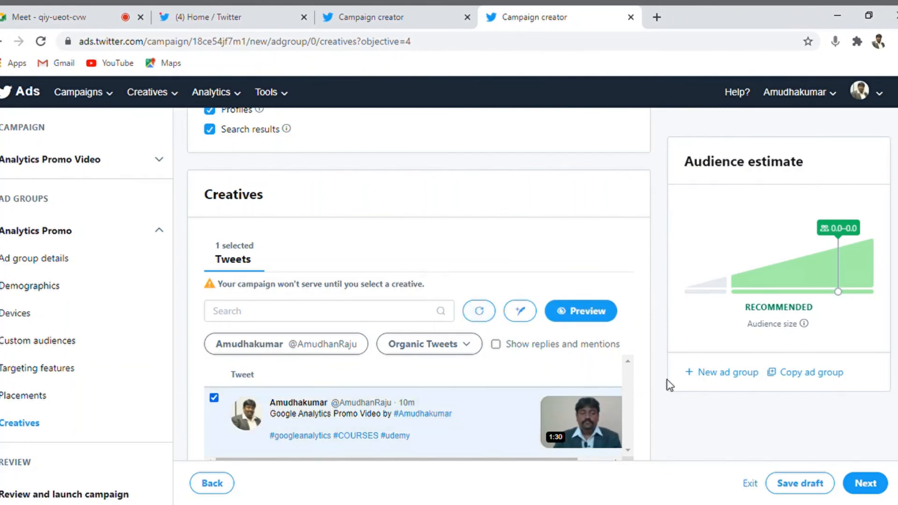
scroll(861, 484, "down", 1)
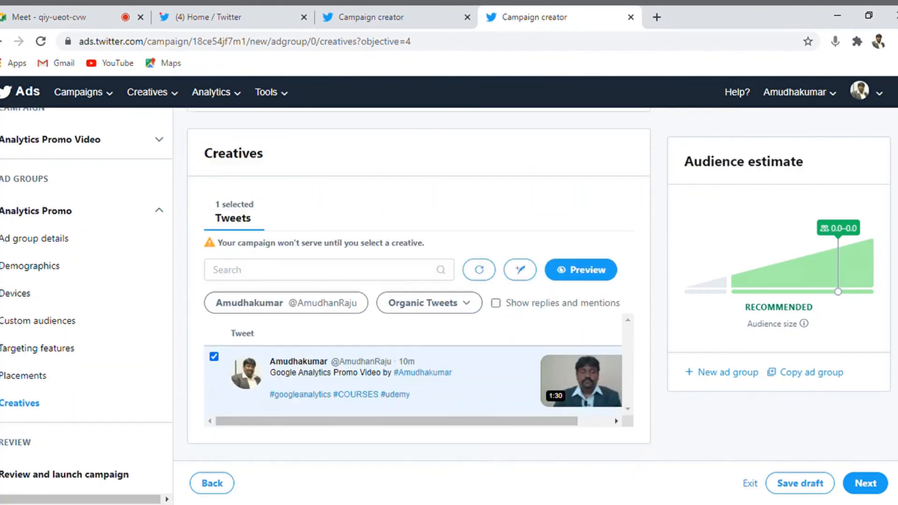
Step: Proceed to the campaign review page and examine the campaign's schedule and budget plus the ad group's details, targeting, placements and creatives
left_click(871, 486)
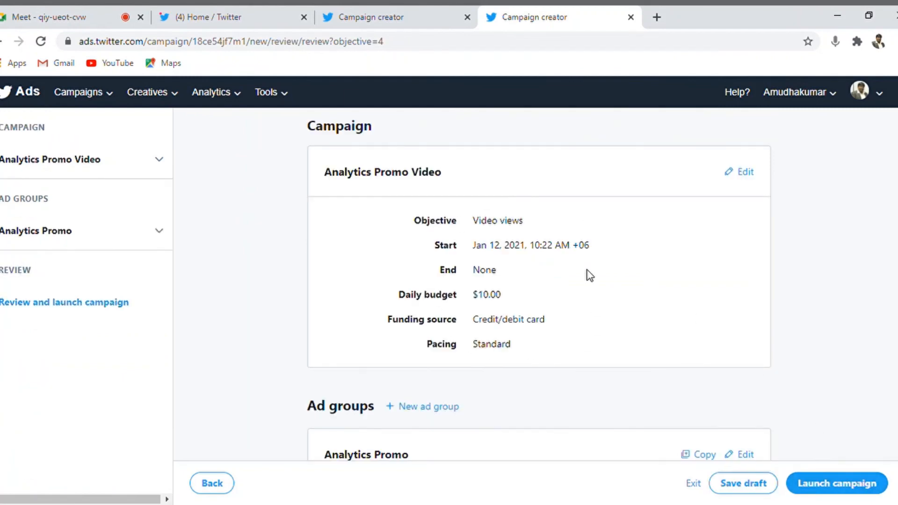
left_click_drag(472, 250, 525, 254)
left_click(526, 256)
scroll(888, 338, "down", 3)
scroll(887, 338, "down", 8)
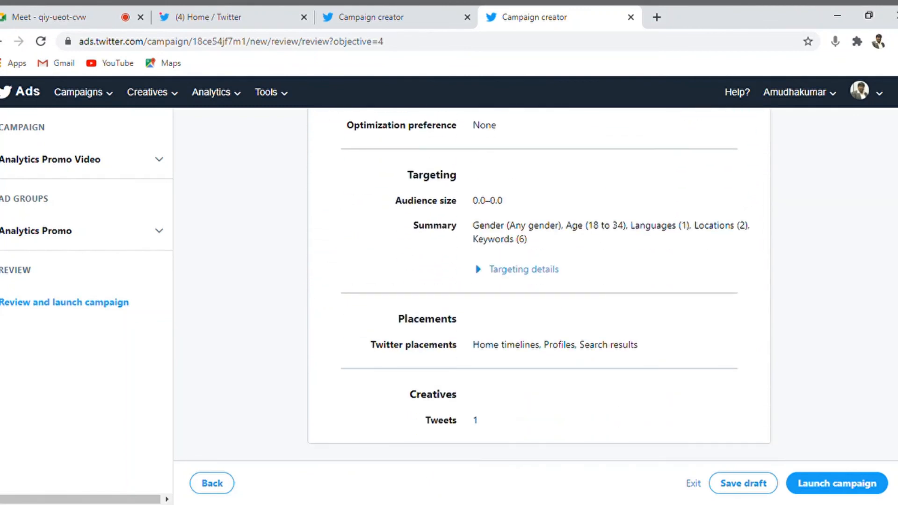
scroll(537, 280, "up", 8)
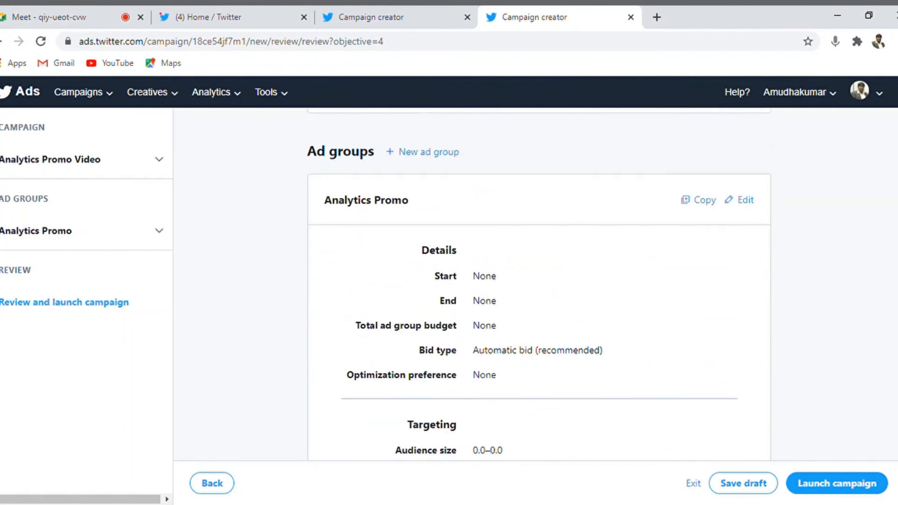
scroll(538, 280, "down", 5)
scroll(538, 281, "up", 6)
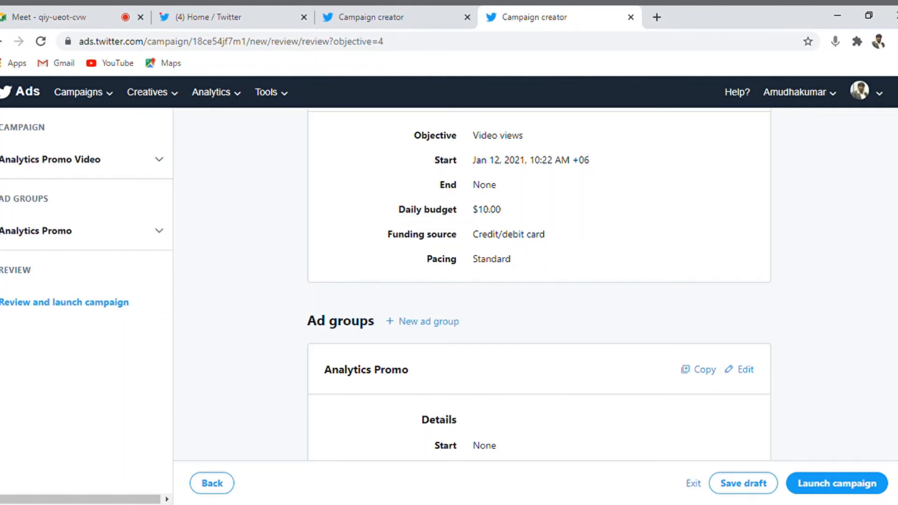
Step: Recheck the Analytics Promo ad group's bid type and targeting summary against the Analytics Promo Video campaign's objective, budget and funding source
scroll(538, 281, "down", 5)
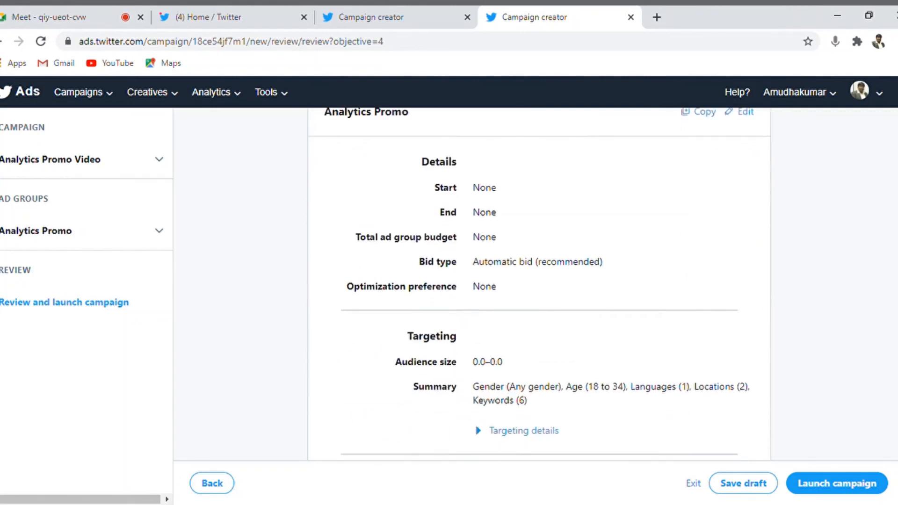
scroll(537, 280, "down", 1)
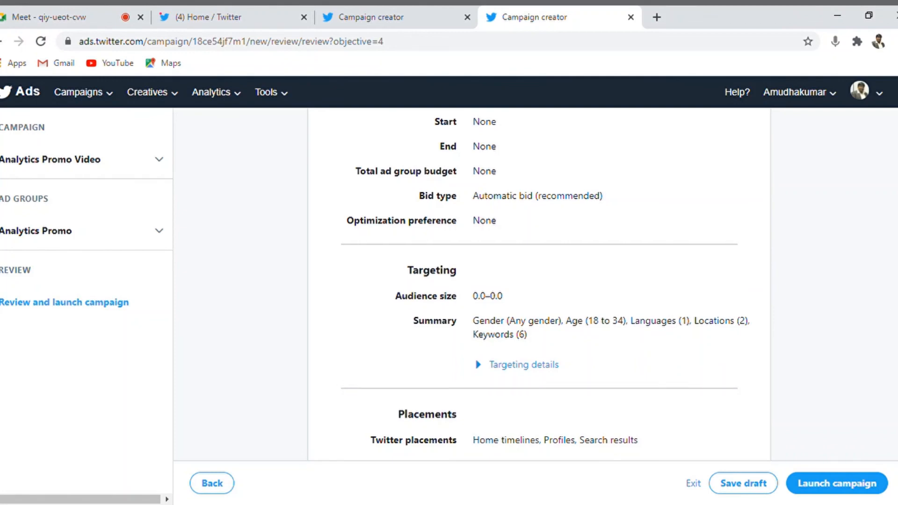
scroll(537, 280, "down", 1)
scroll(538, 280, "up", 6)
scroll(893, 405, "down", 5)
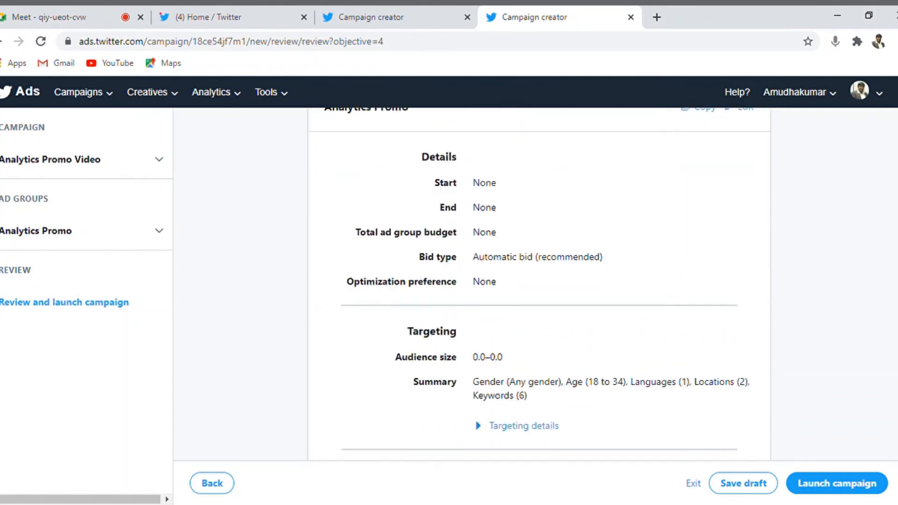
scroll(537, 280, "up", 8)
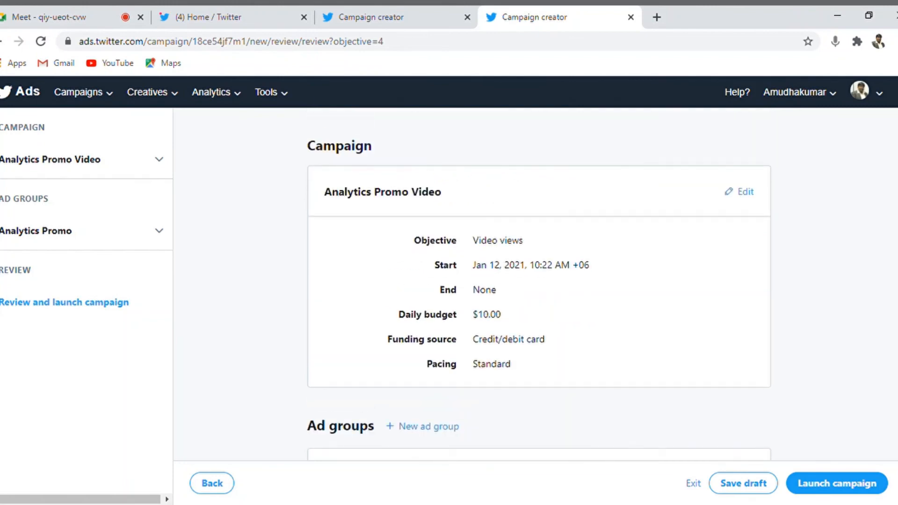
scroll(537, 280, "down", 1)
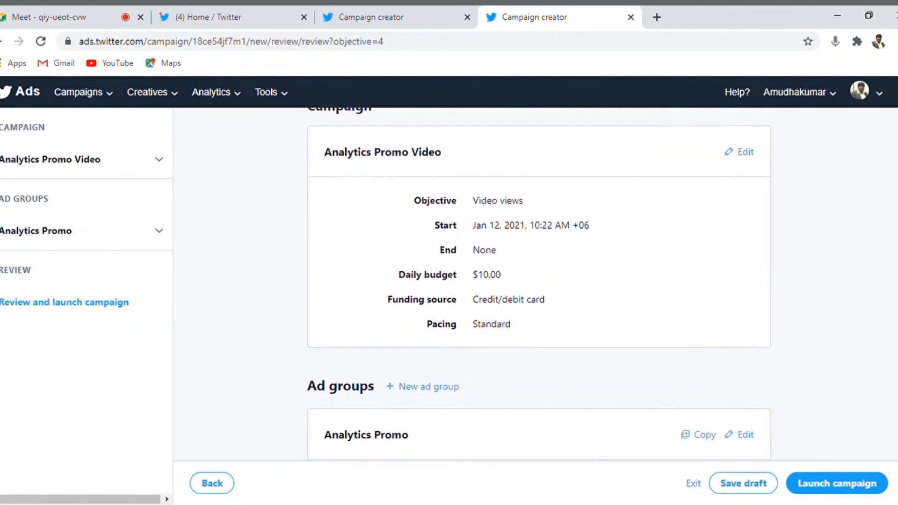
scroll(537, 280, "up", 1)
scroll(538, 281, "down", 3)
scroll(538, 281, "down", 8)
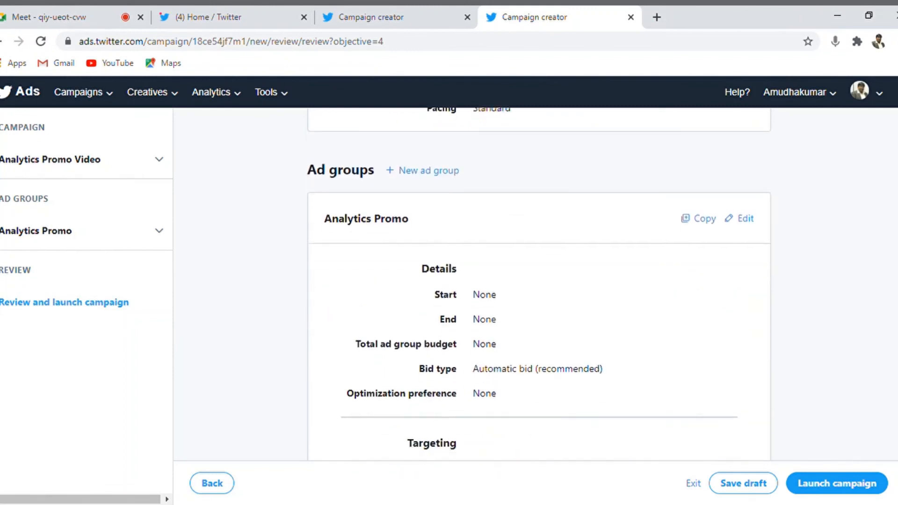
scroll(888, 210, "up", 6)
scroll(889, 211, "up", 4)
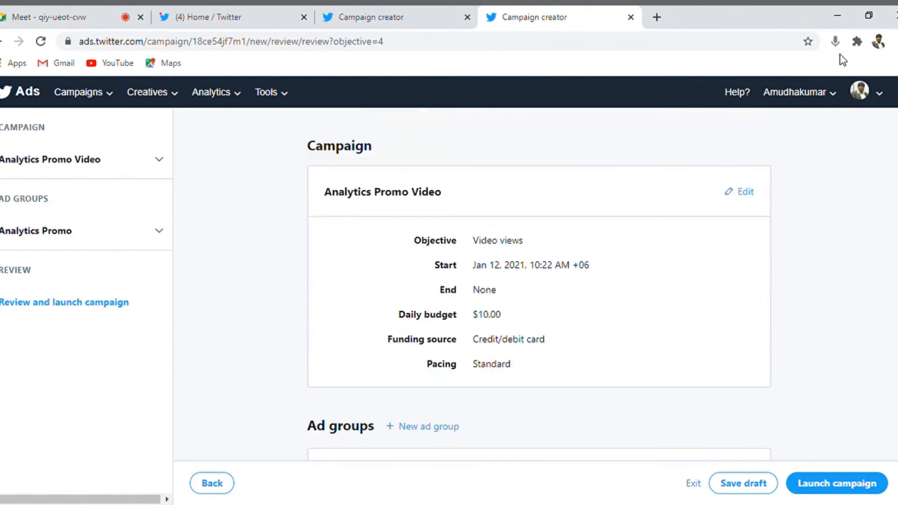
Step: Return to the ad group's Creatives section and preview the selected promo Tweet in the iOS, Android and Desktop versions
left_click(226, 482)
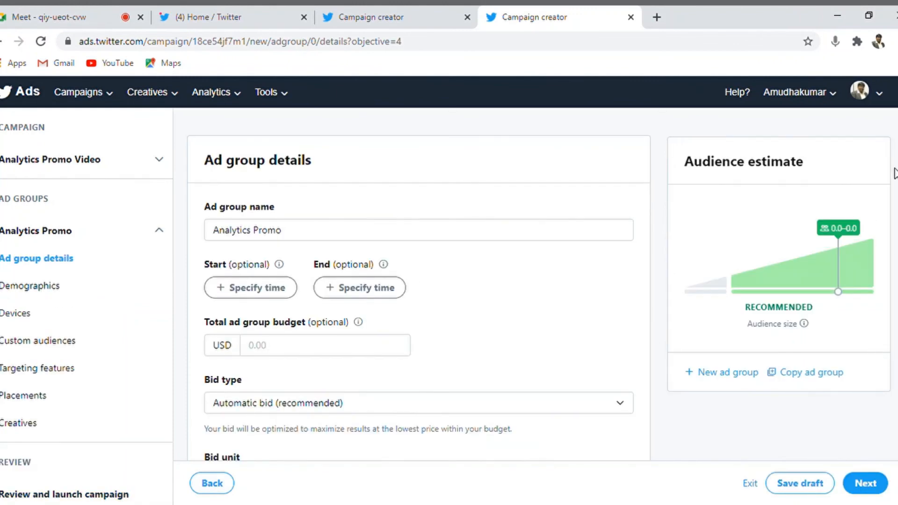
scroll(418, 285, "down", 20)
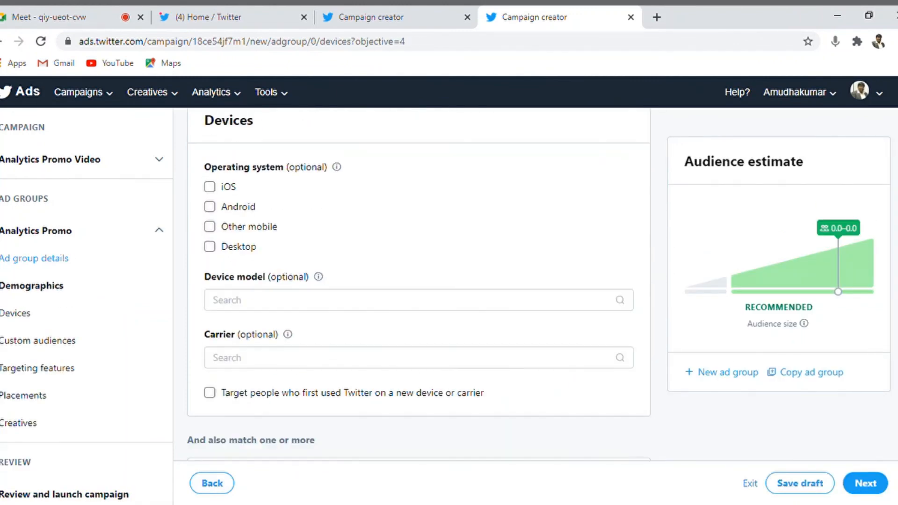
scroll(418, 285, "down", 10)
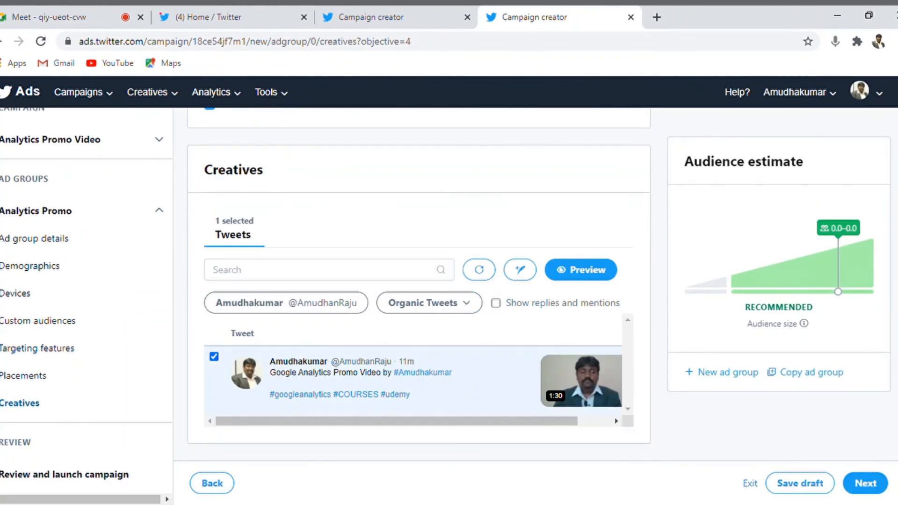
left_click(583, 270)
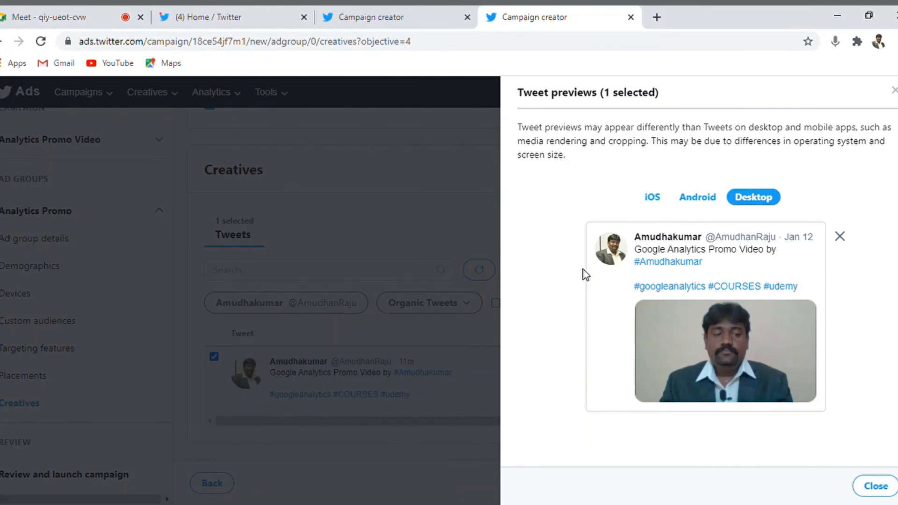
left_click(653, 201)
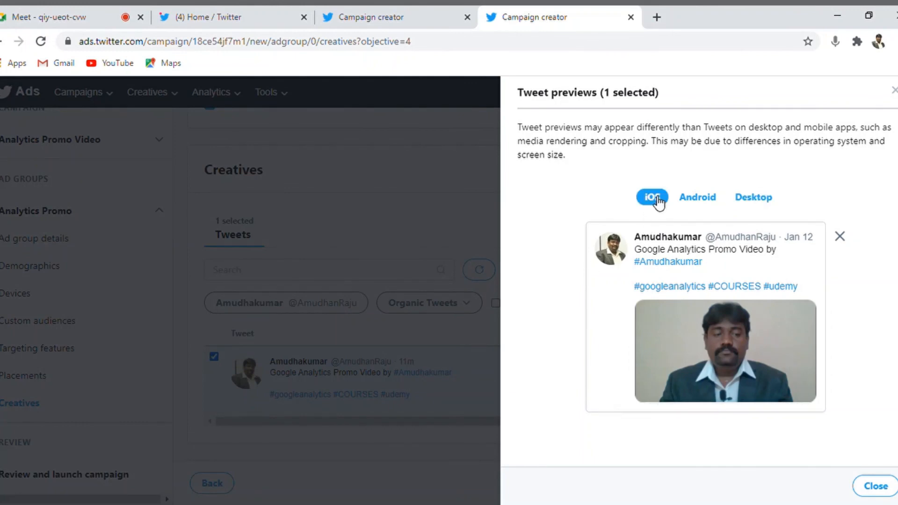
left_click(687, 202)
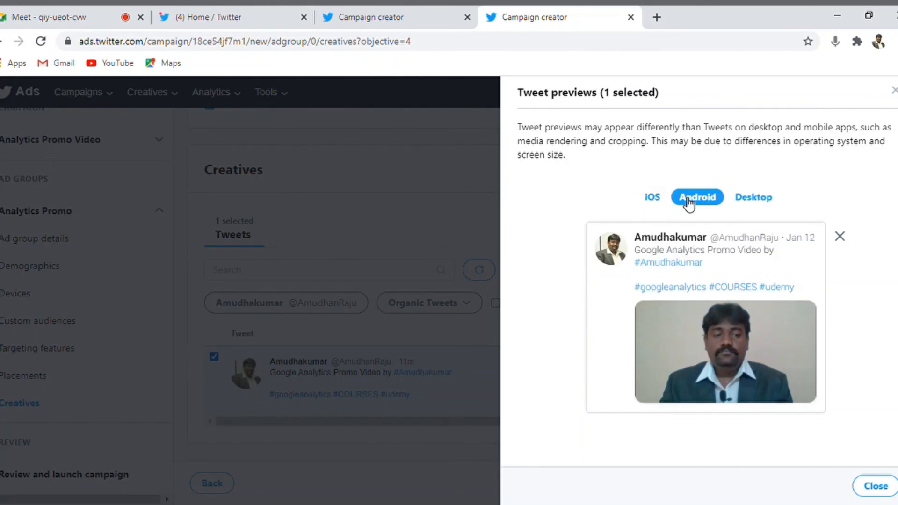
left_click(753, 205)
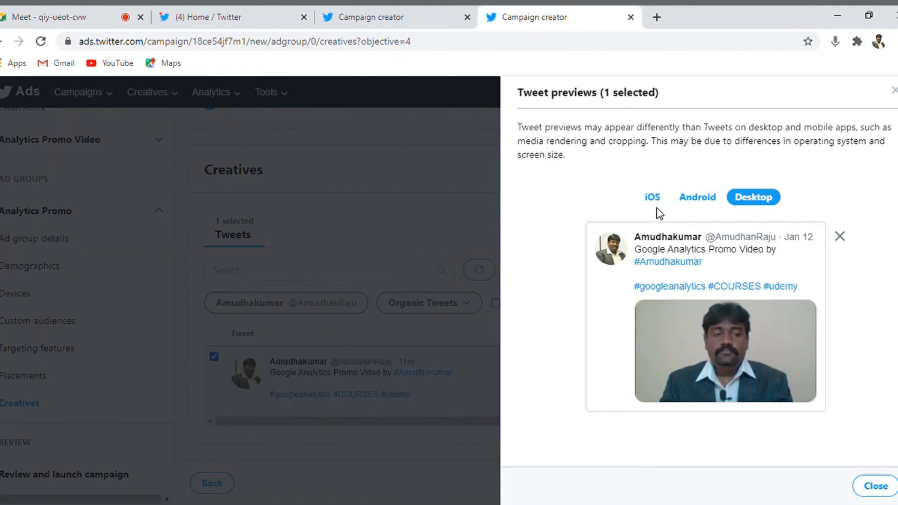